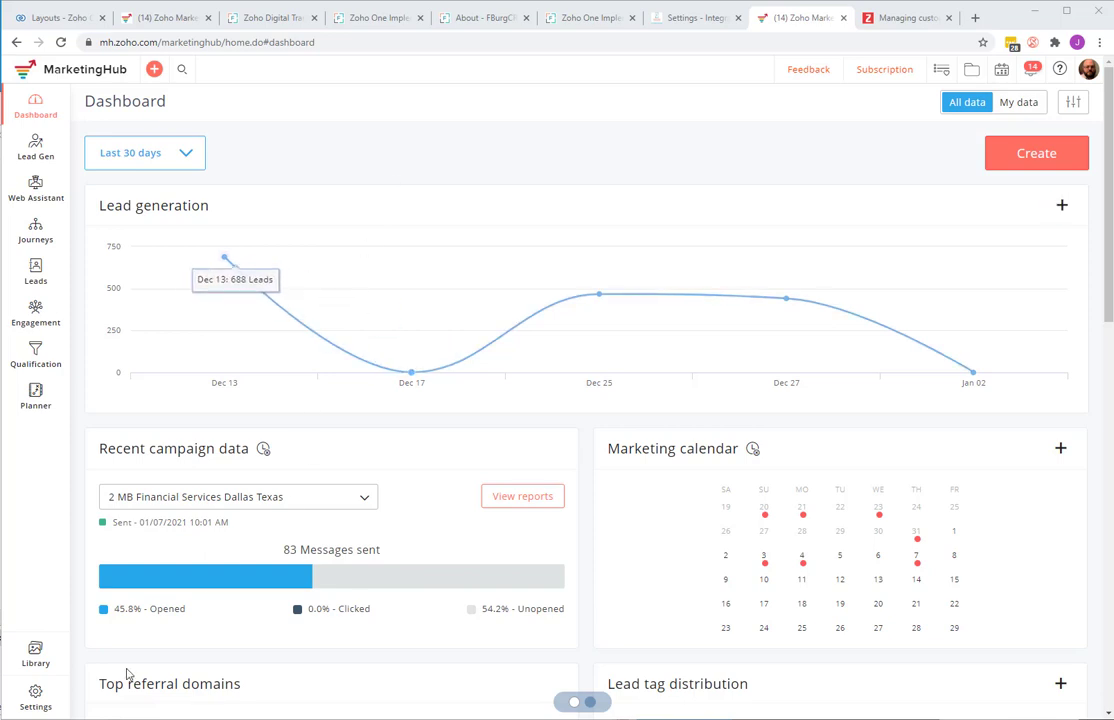
Start a new email template from the 1 Column basic layout in the Email templates library.
{"action": "left_click", "coordinate": [37, 692]}
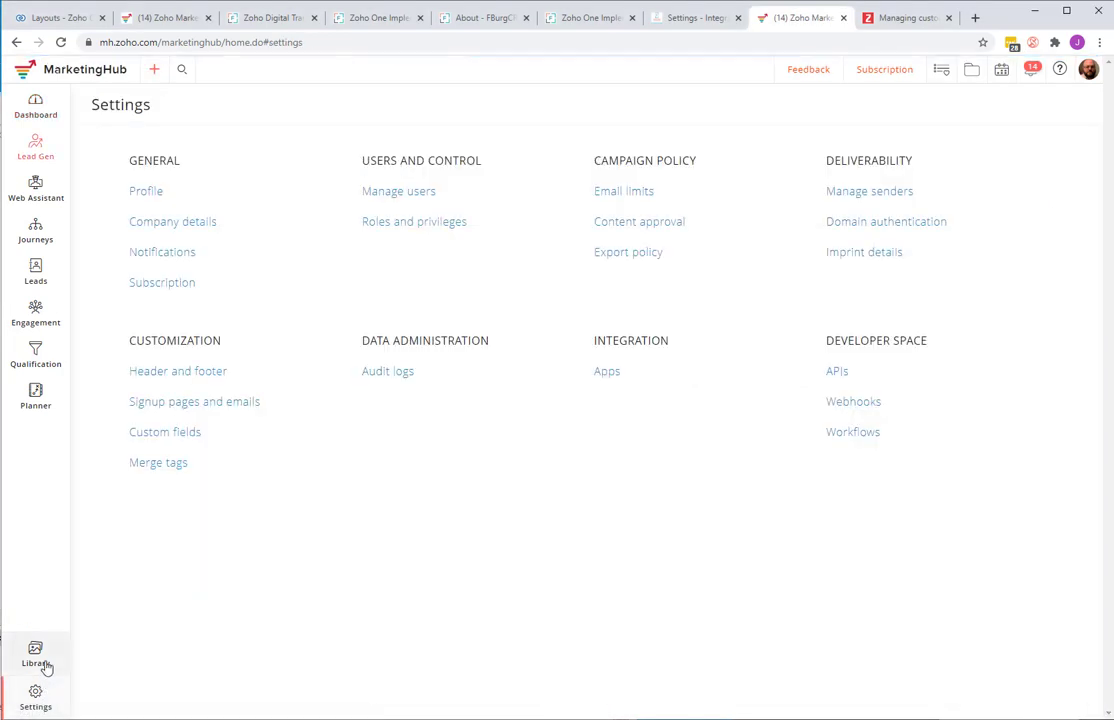
{"action": "mouse_move", "coordinate": [45, 667]}
{"action": "left_click", "coordinate": [99, 595]}
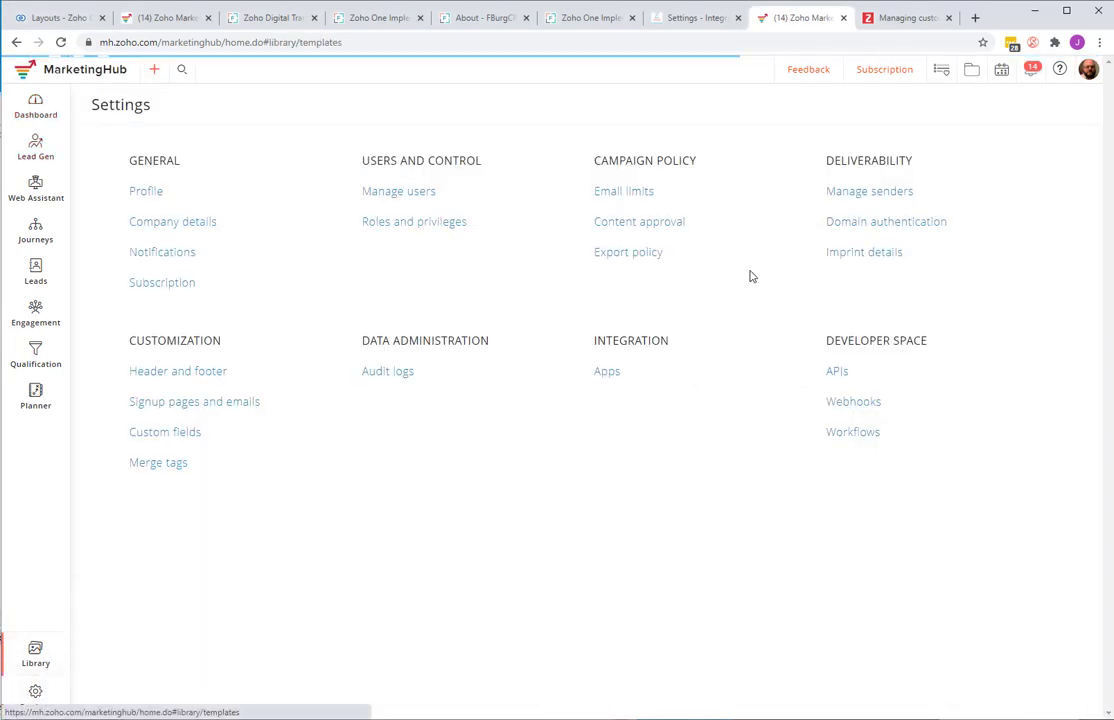
{"action": "left_click", "coordinate": [1034, 123]}
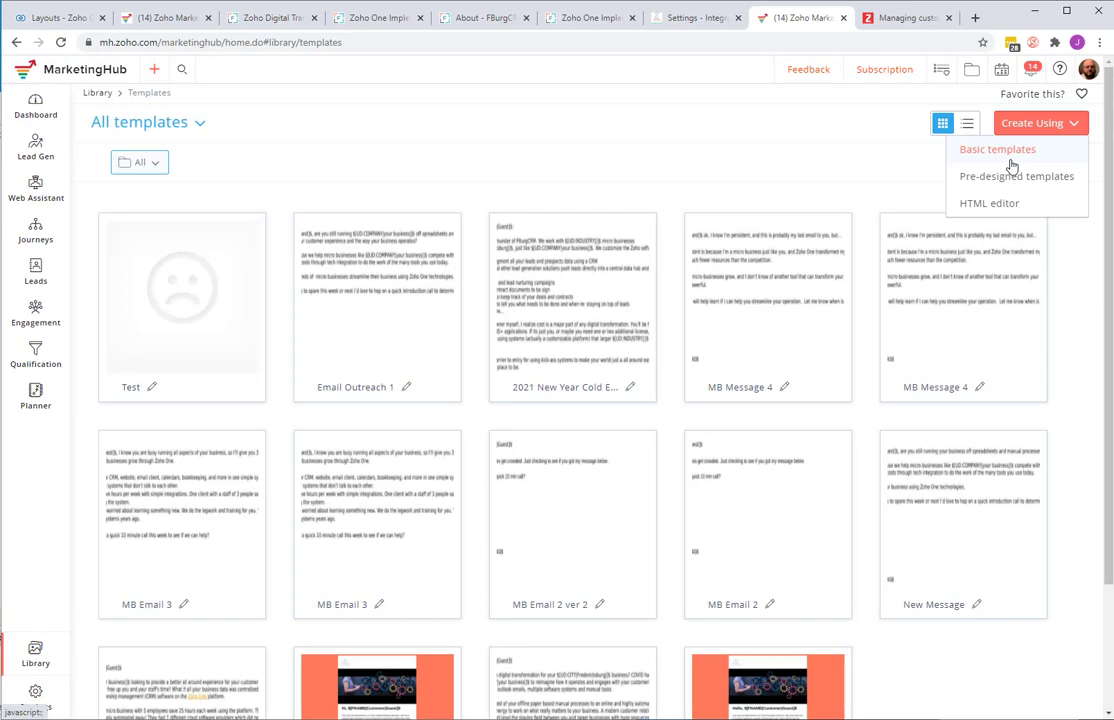
{"action": "left_click", "coordinate": [998, 152]}
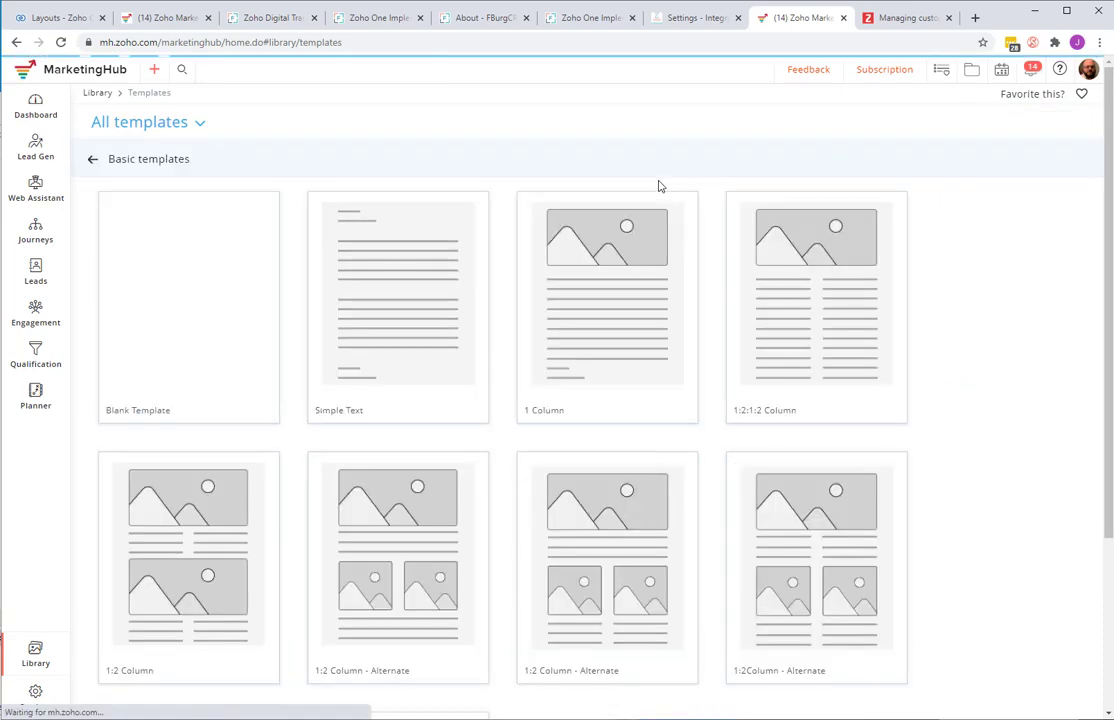
{"action": "left_click", "coordinate": [604, 261]}
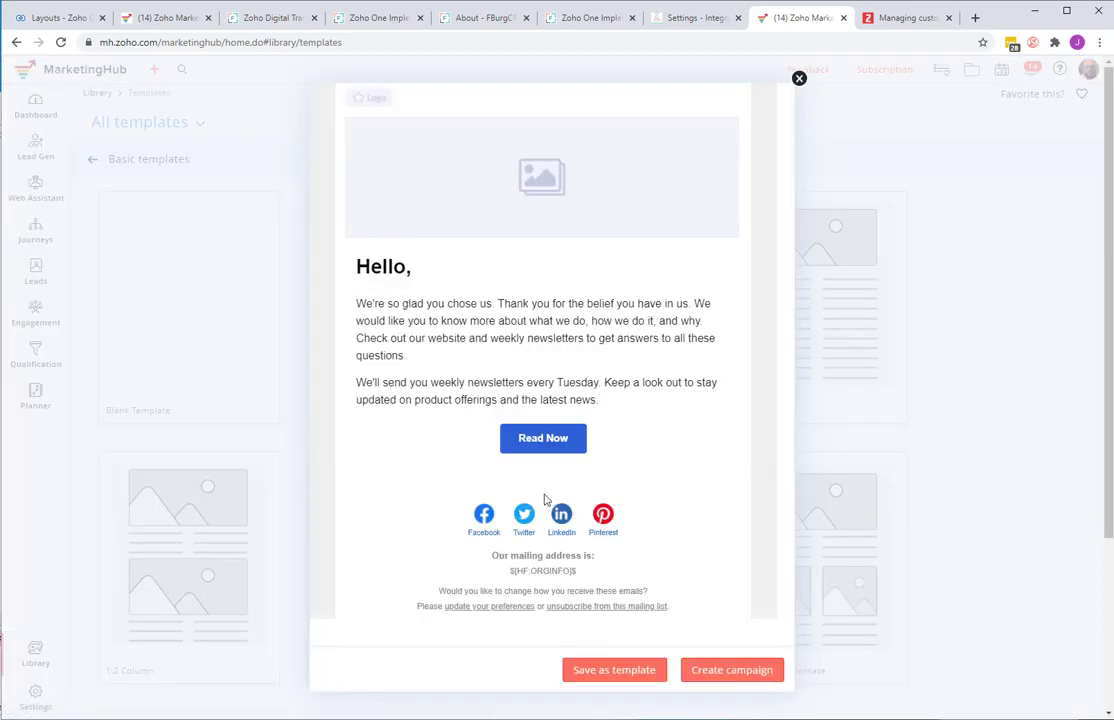
{"action": "left_click", "coordinate": [588, 676]}
Name the template 'Zoho Implementation Goal Achieved Email', correcting the spelling.
{"action": "type", "text": "Zo"}
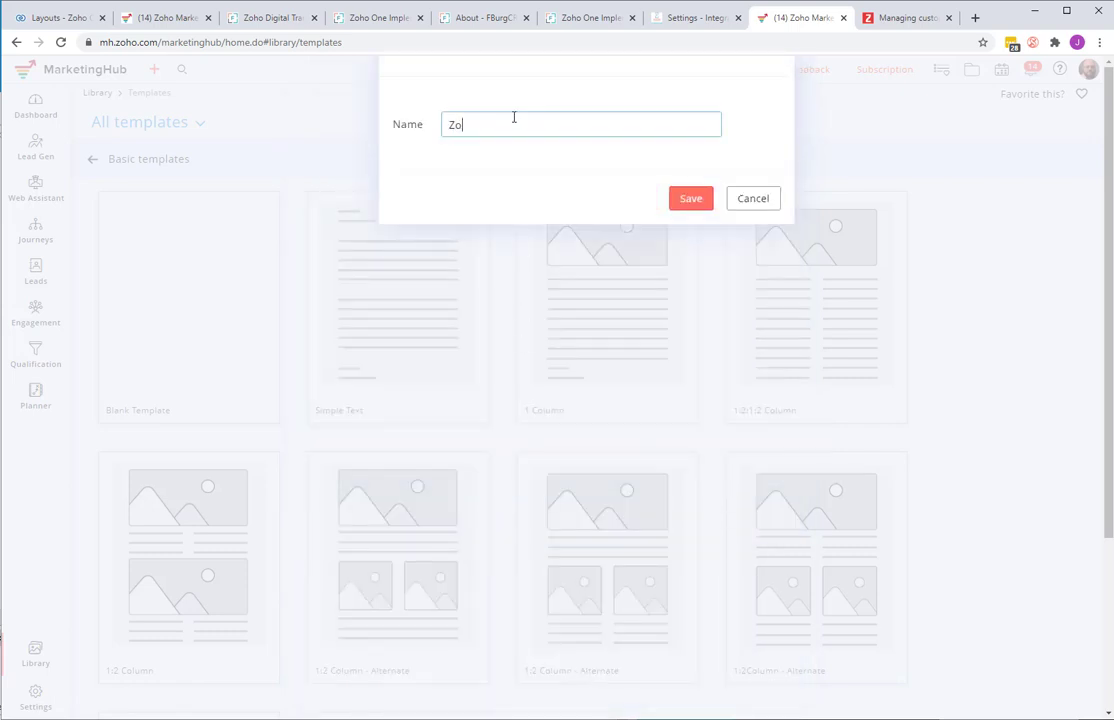
{"action": "type", "text": "ho Impelmentation Goals"}
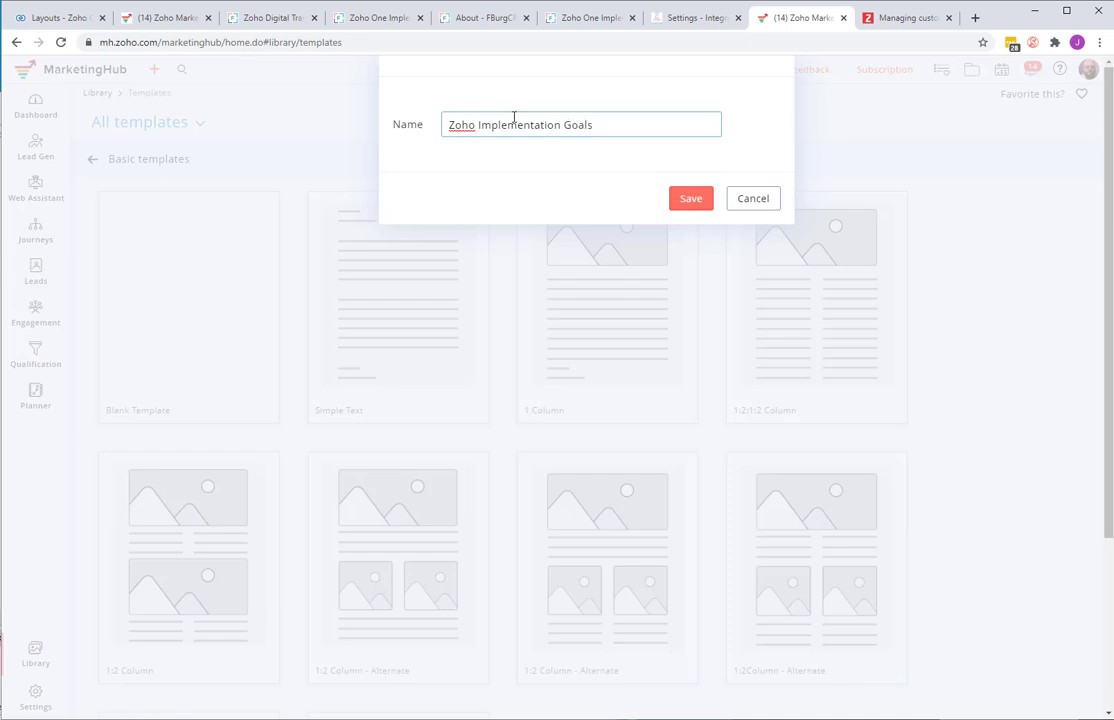
{"action": "key", "text": "BackSpace"}
{"action": "type", "text": "Email"}
{"action": "key", "text": "ctrl+Left"}
{"action": "type", "text": "Acheived"}
{"action": "right_click", "coordinate": [606, 125]}
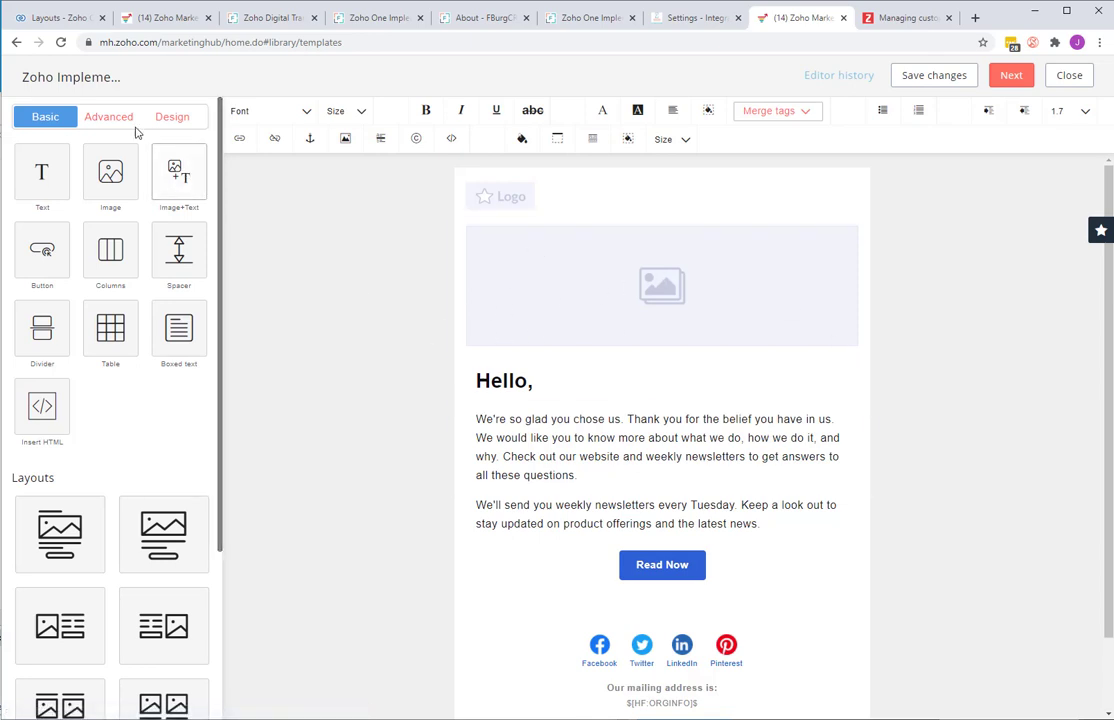
Add a dynamic image-and-text block with the rule INDUSTRY is 'insurance'.
{"action": "left_click", "coordinate": [100, 119]}
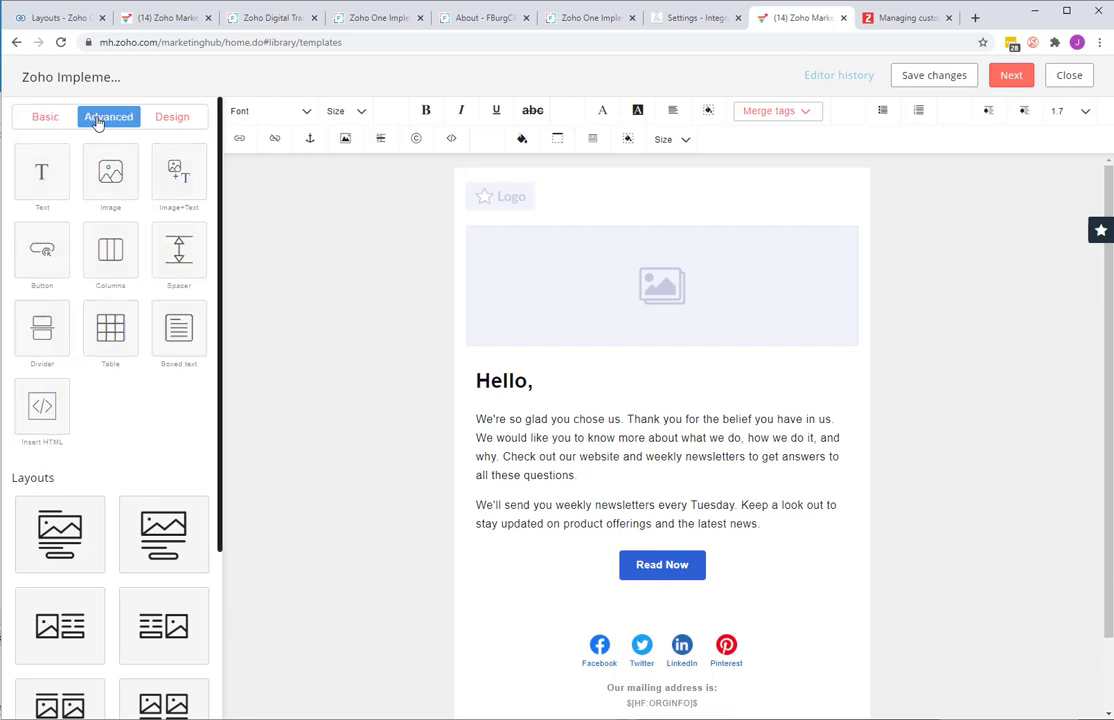
{"action": "left_click", "coordinate": [113, 167]}
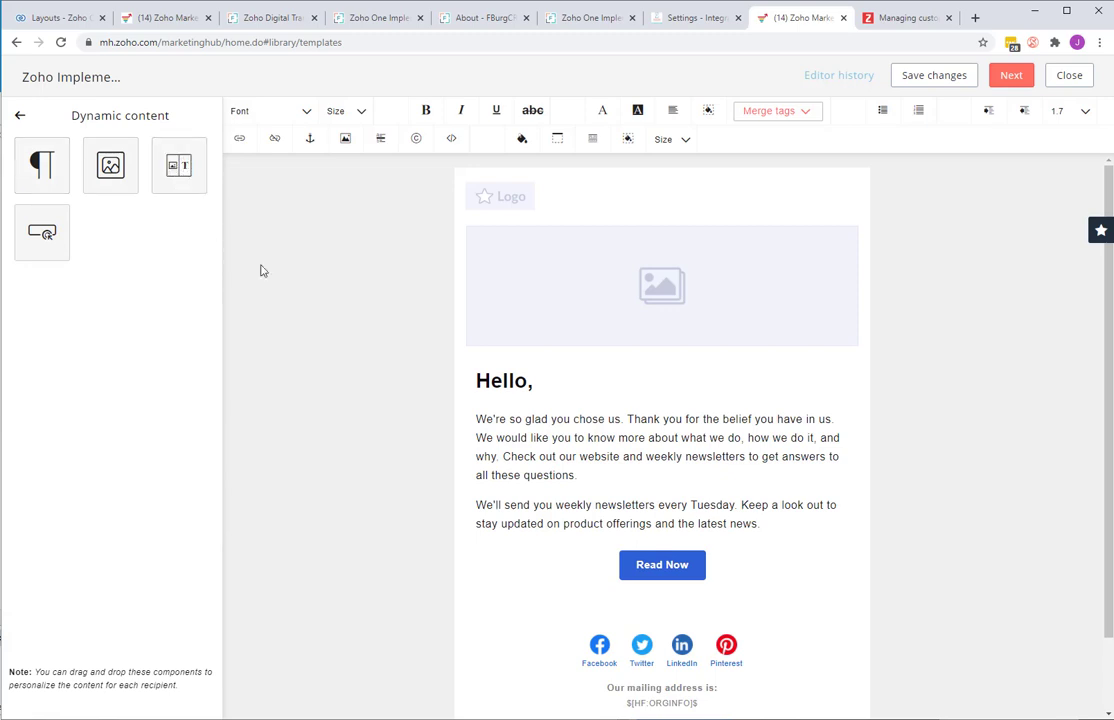
{"action": "left_click", "coordinate": [172, 162]}
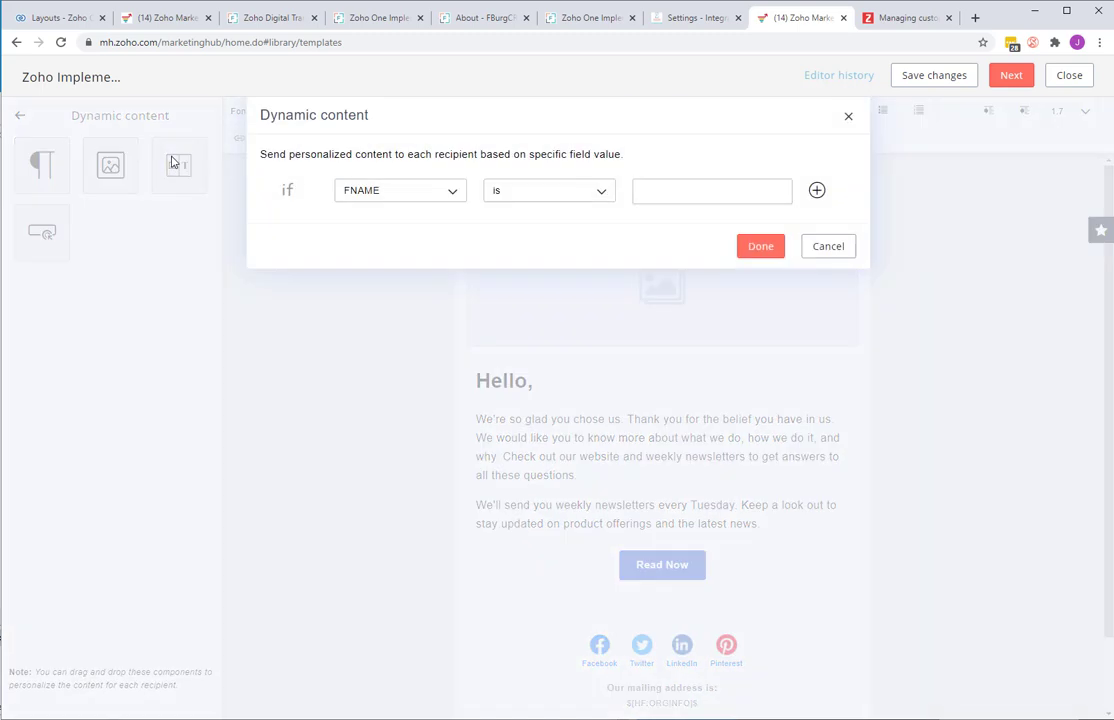
{"action": "left_click", "coordinate": [363, 190]}
{"action": "scroll", "coordinate": [381, 283], "scroll_direction": "down", "scroll_amount": 3}
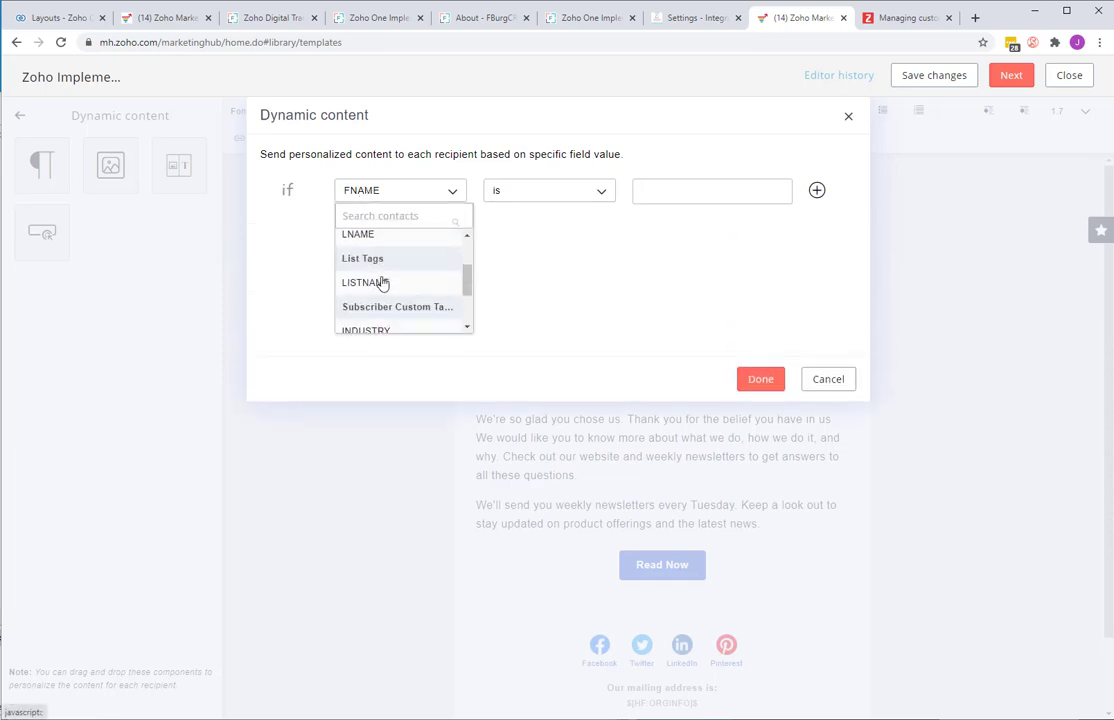
{"action": "left_click", "coordinate": [386, 274]}
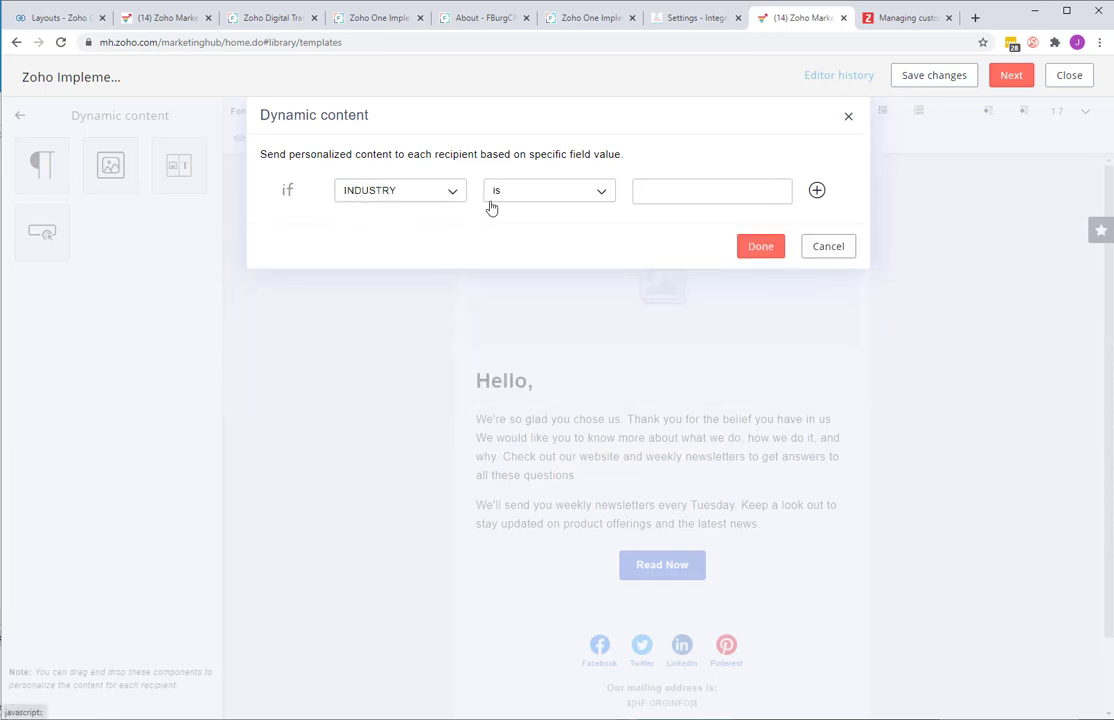
{"action": "left_click", "coordinate": [681, 196]}
{"action": "type", "text": "ins"}
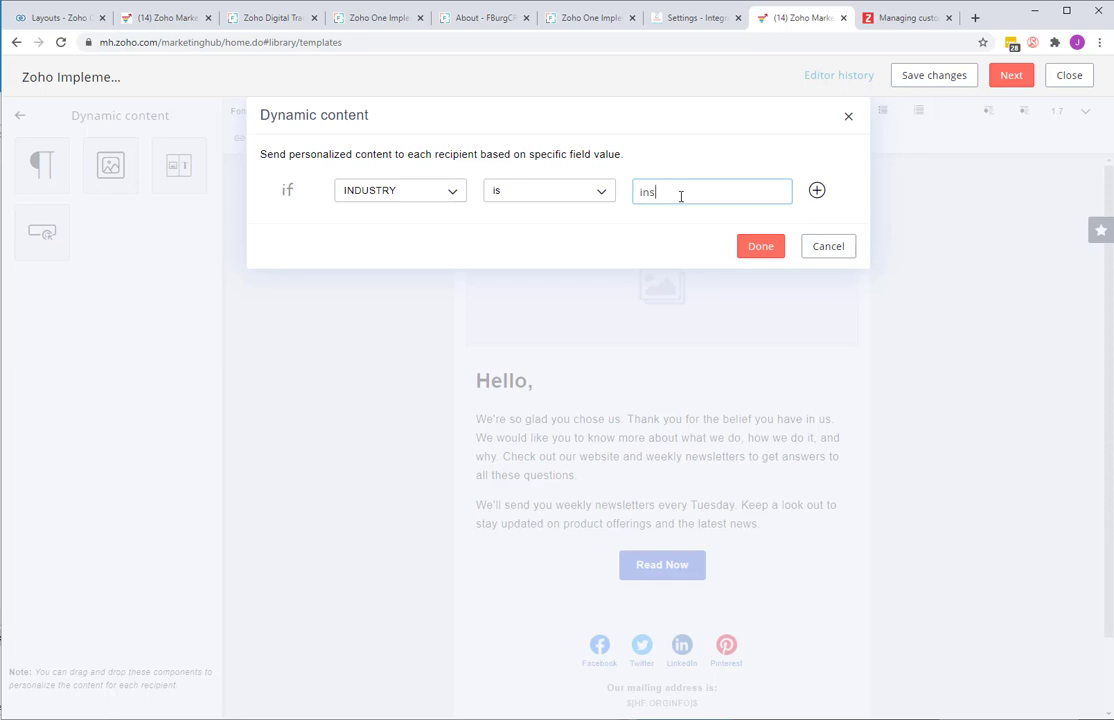
{"action": "type", "text": "urance"}
Confirm the insurance rule and move the block directly below the Hello greeting.
{"action": "left_click", "coordinate": [763, 248]}
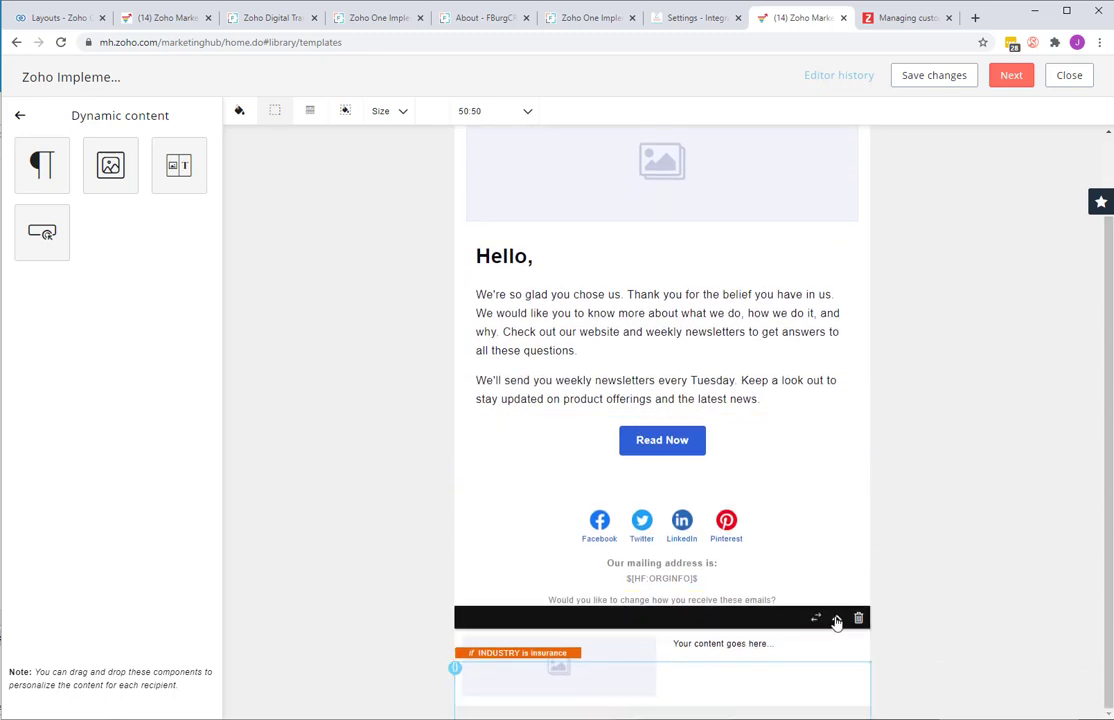
{"action": "left_click", "coordinate": [836, 621]}
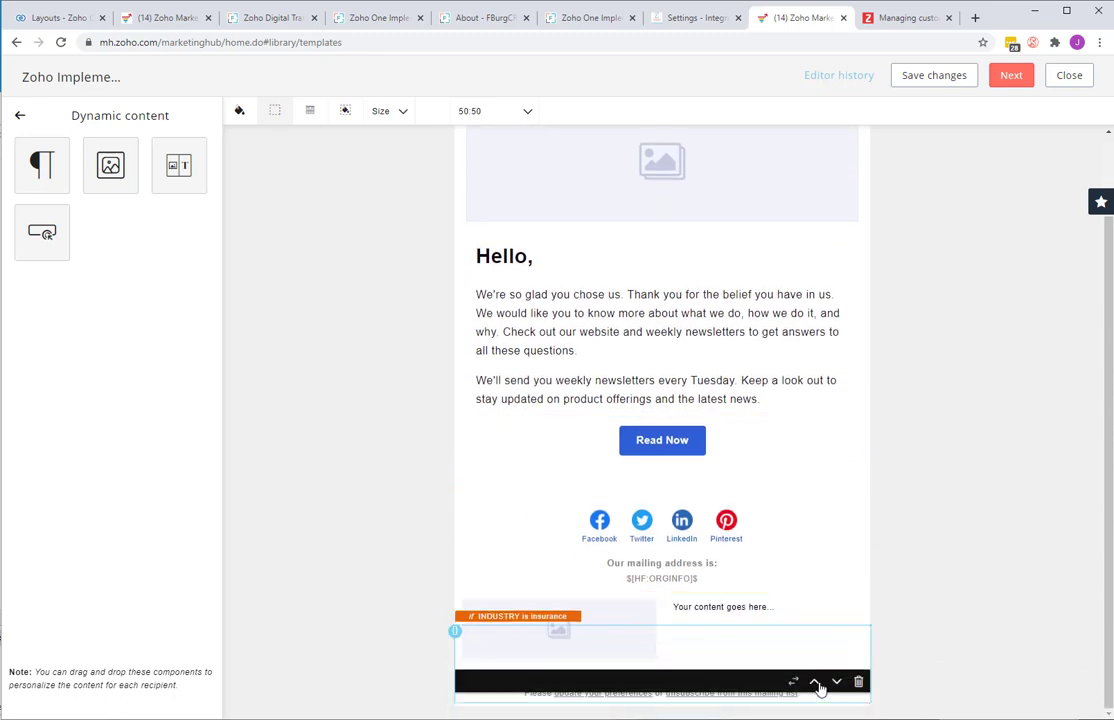
{"action": "left_click", "coordinate": [815, 680]}
{"action": "left_click", "coordinate": [814, 637]}
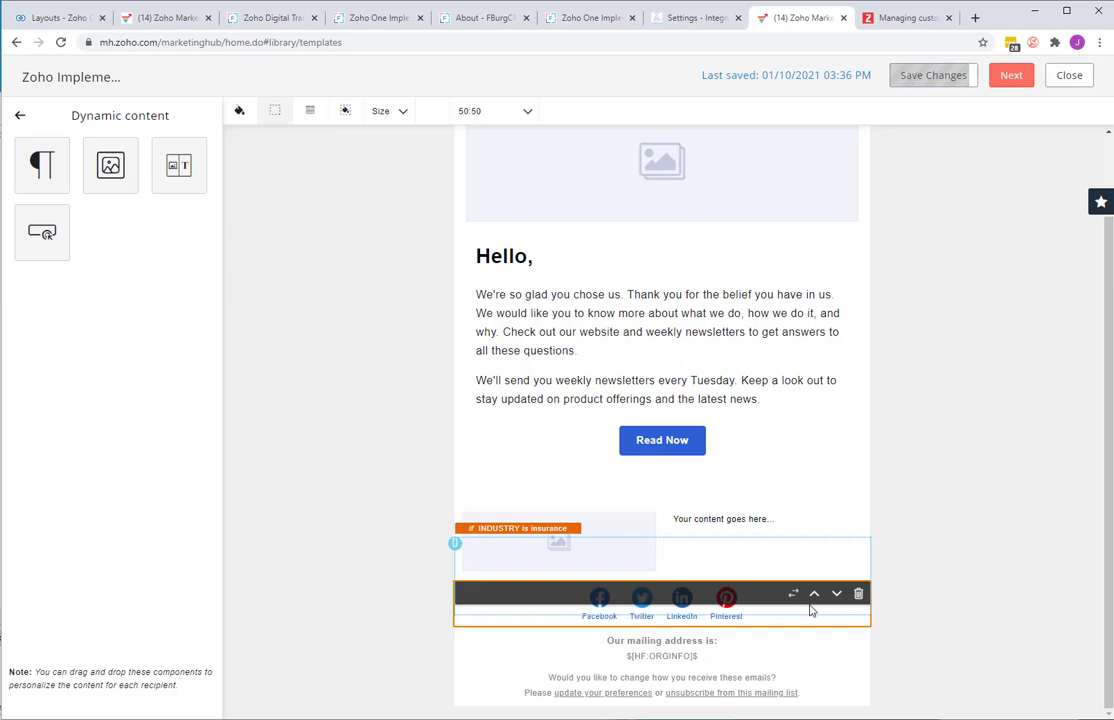
{"action": "left_click", "coordinate": [815, 596]}
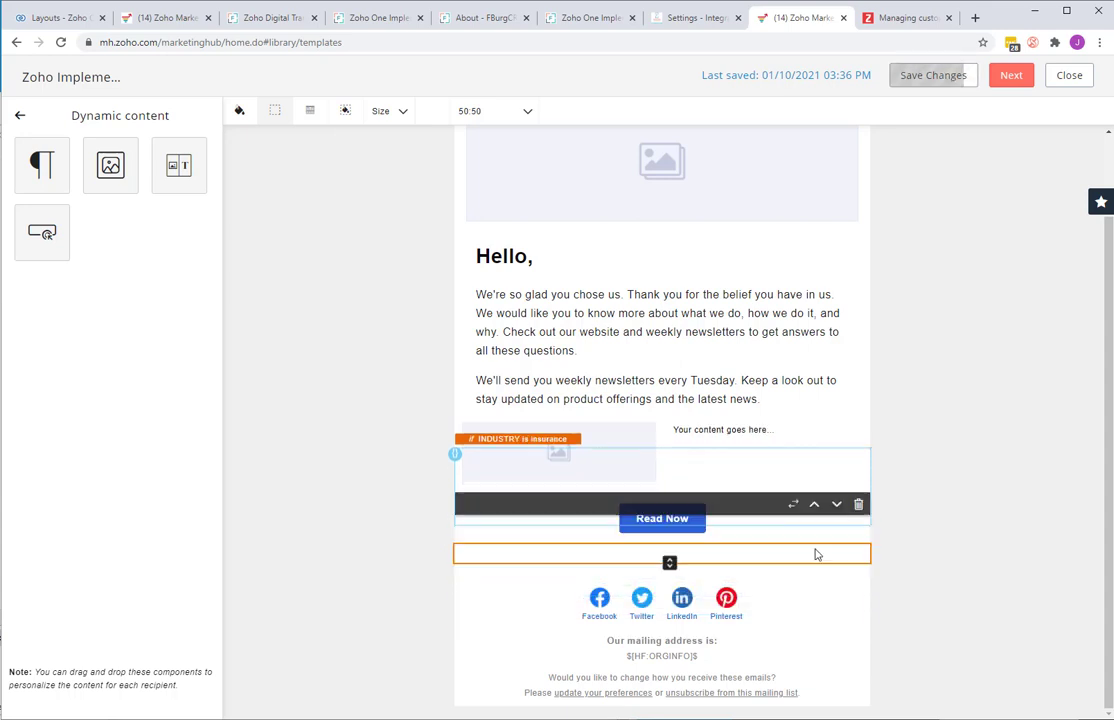
{"action": "left_click", "coordinate": [815, 503]}
{"action": "left_click", "coordinate": [814, 457]}
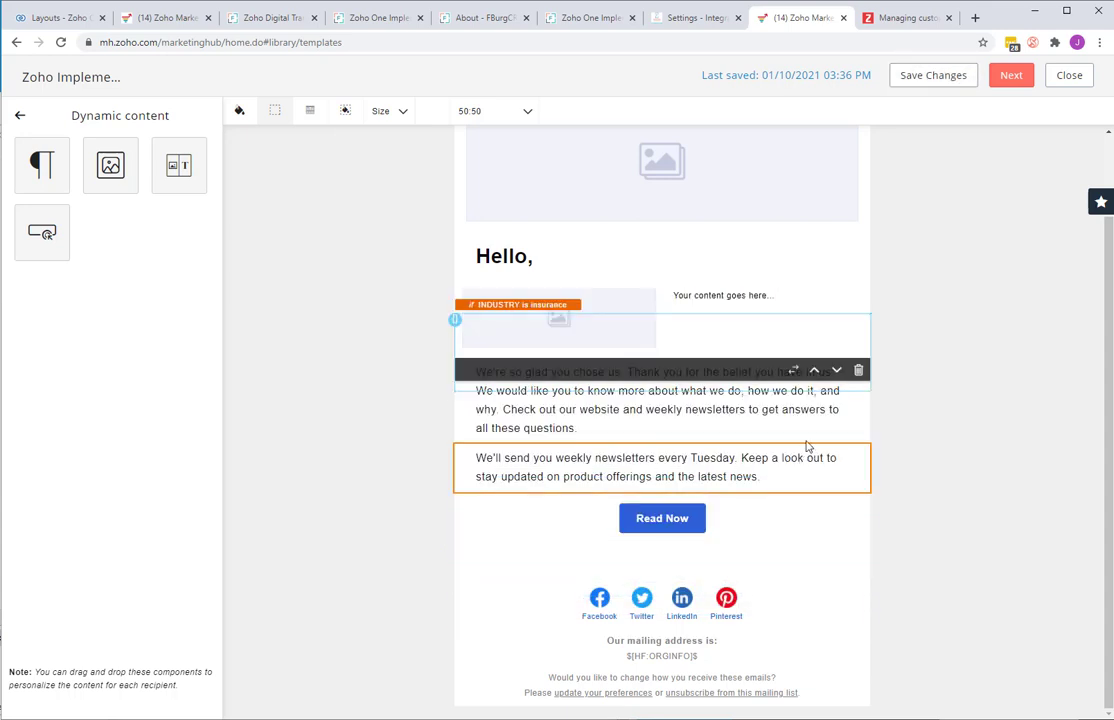
{"action": "left_click", "coordinate": [814, 371]}
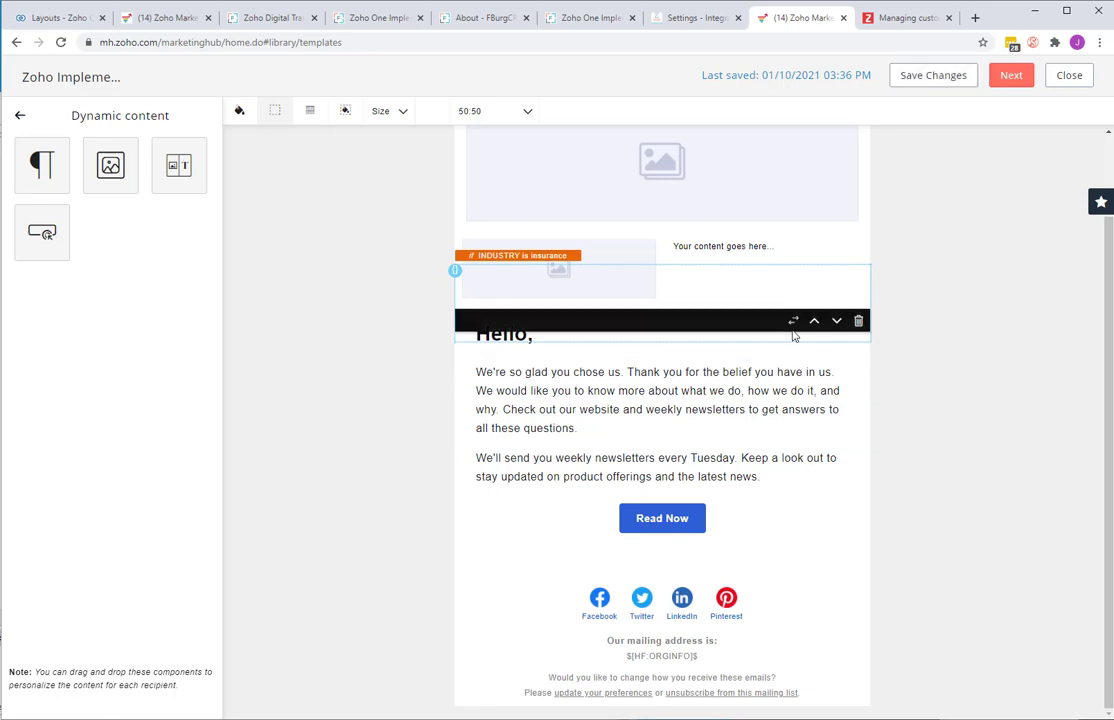
{"action": "left_click", "coordinate": [836, 324]}
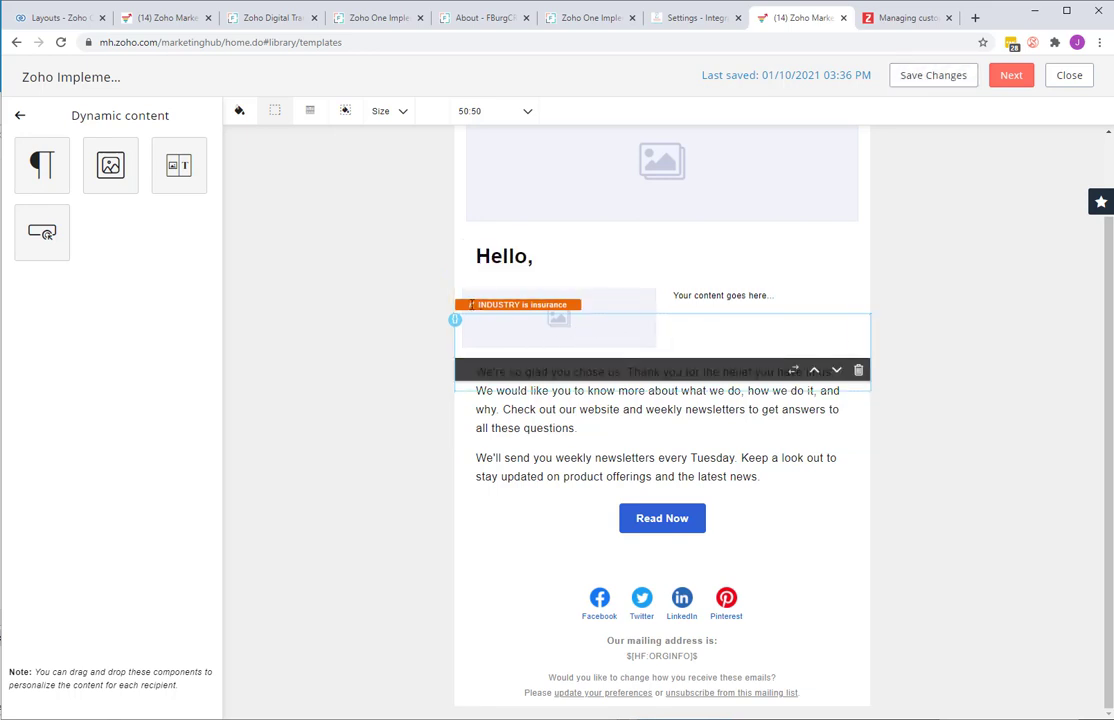
{"action": "left_click", "coordinate": [480, 302]}
{"action": "left_click", "coordinate": [812, 248]}
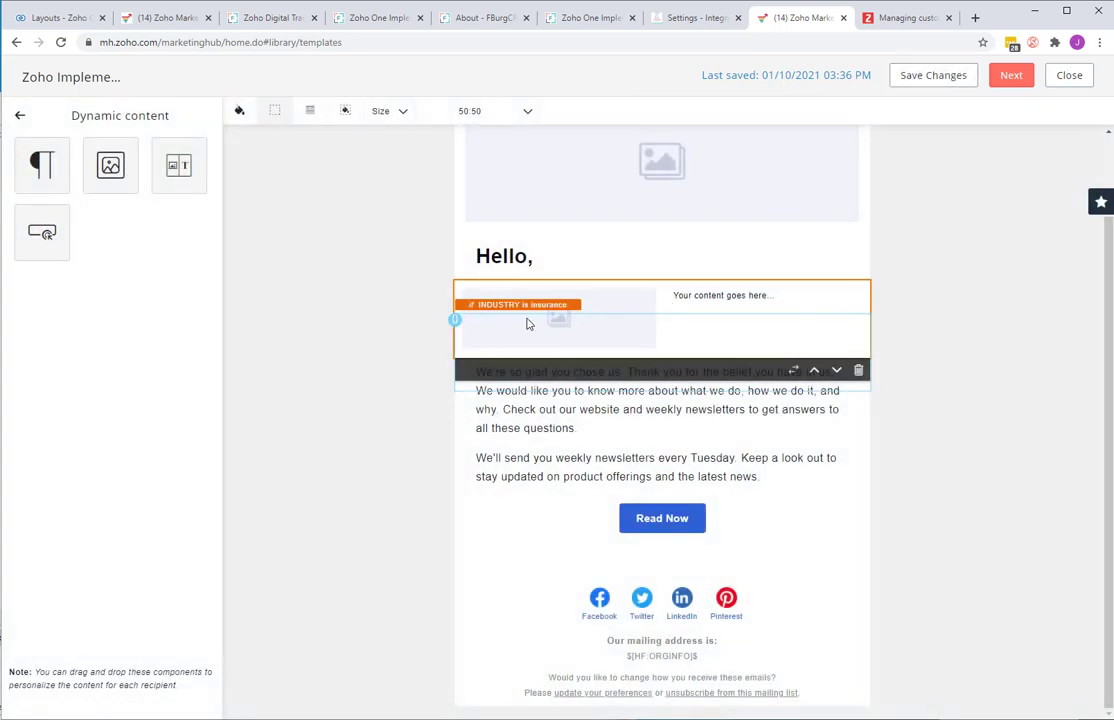
Fill the insurance block with the car photo and text about helping insurance brokers implement Zoho.
{"action": "left_click", "coordinate": [475, 301]}
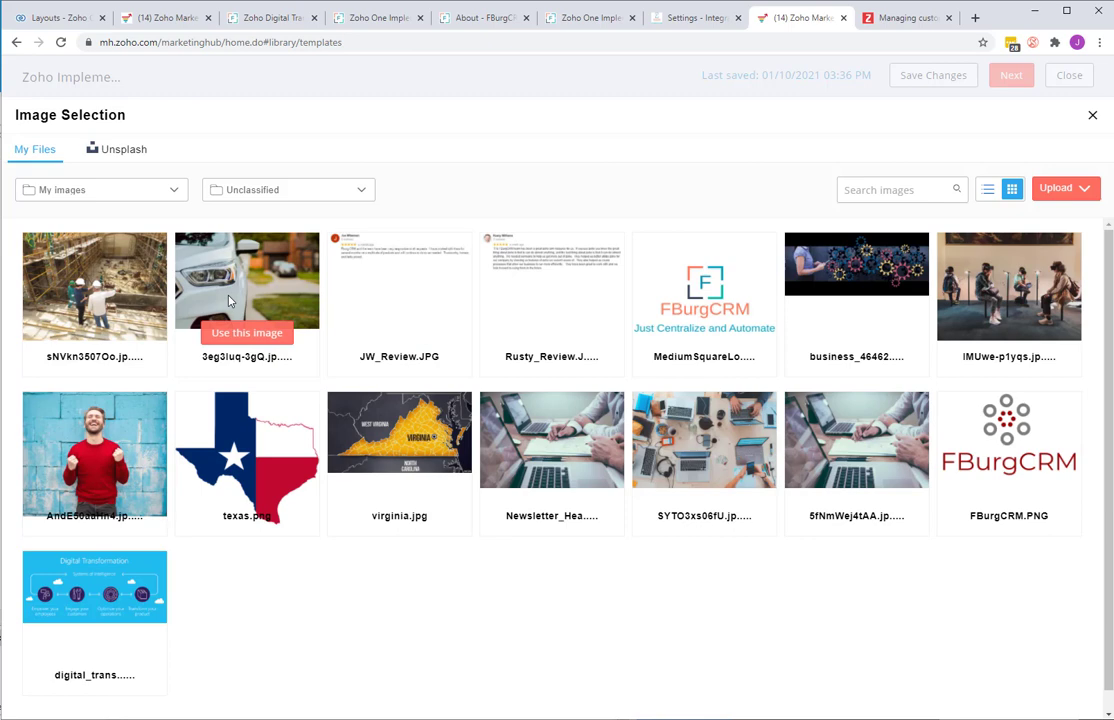
{"action": "left_click", "coordinate": [235, 334]}
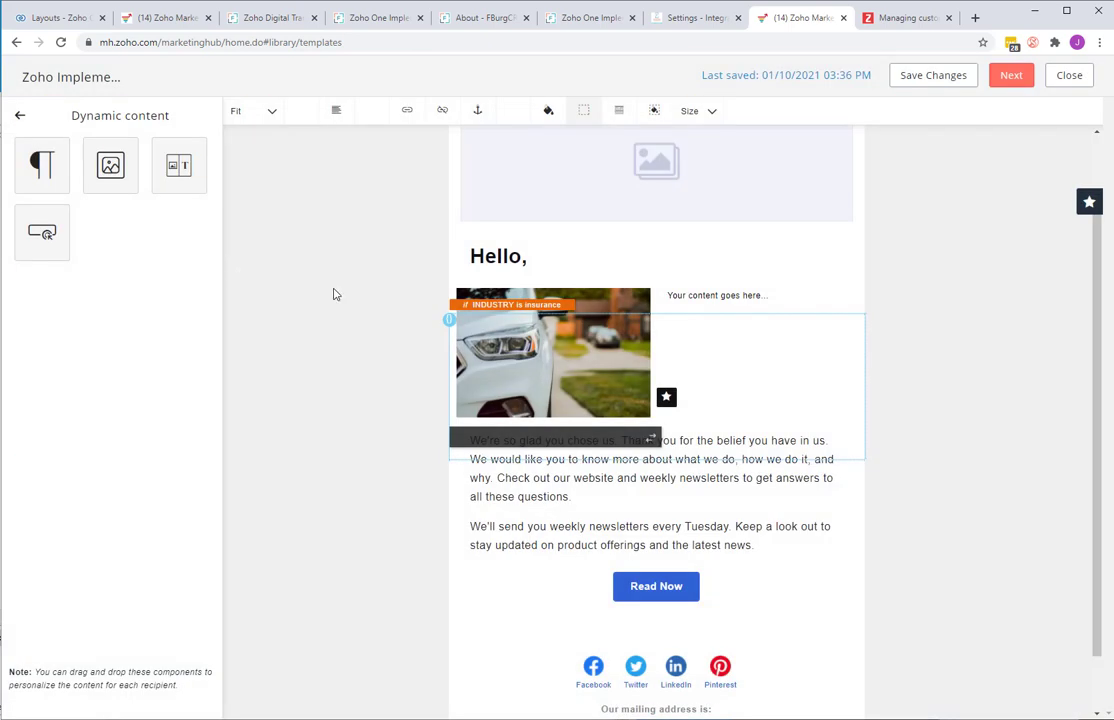
{"action": "triple_click", "coordinate": [725, 321]}
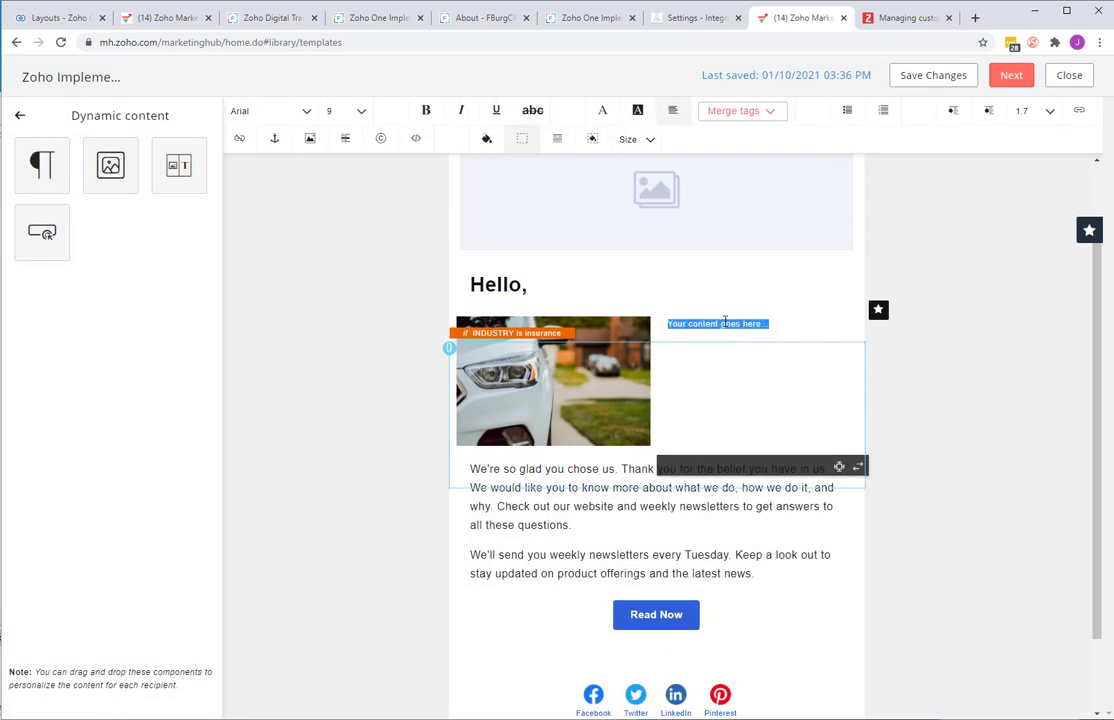
{"action": "type", "text": "We help auto insu"}
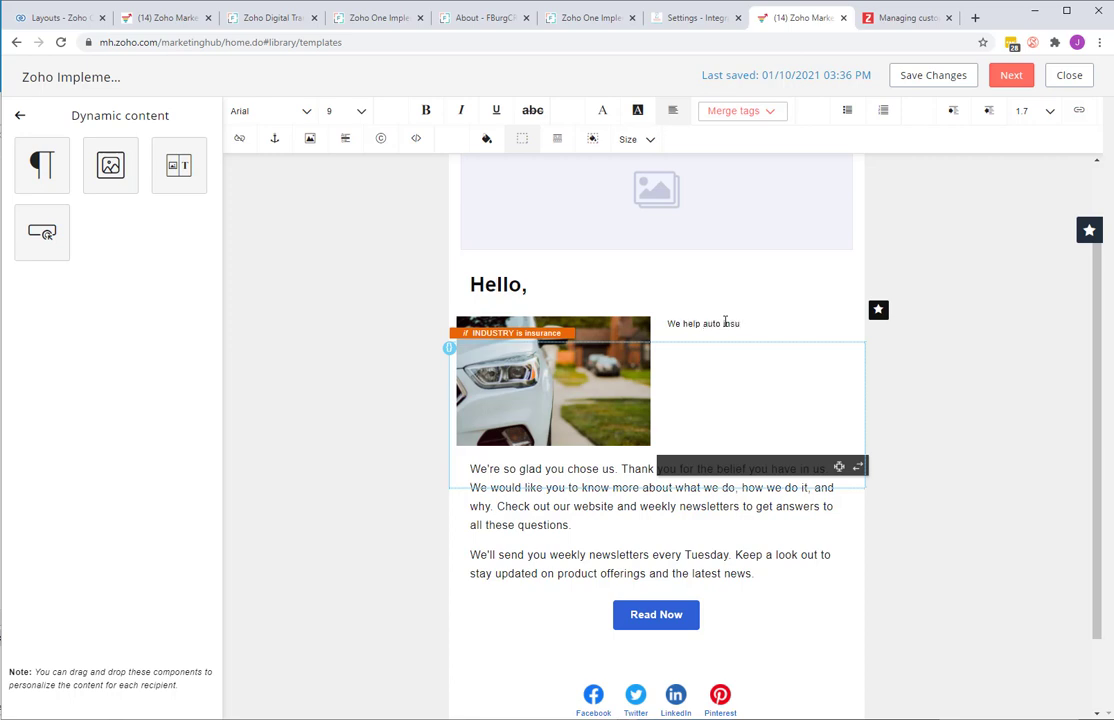
{"action": "key", "text": "BackSpace"}
{"action": "key", "text": "BackSpace"}
{"action": "key", "text": "BackSpace"}
{"action": "type", "text": "insurance brokers impl"}
{"action": "type", "text": "ement zoho. "}
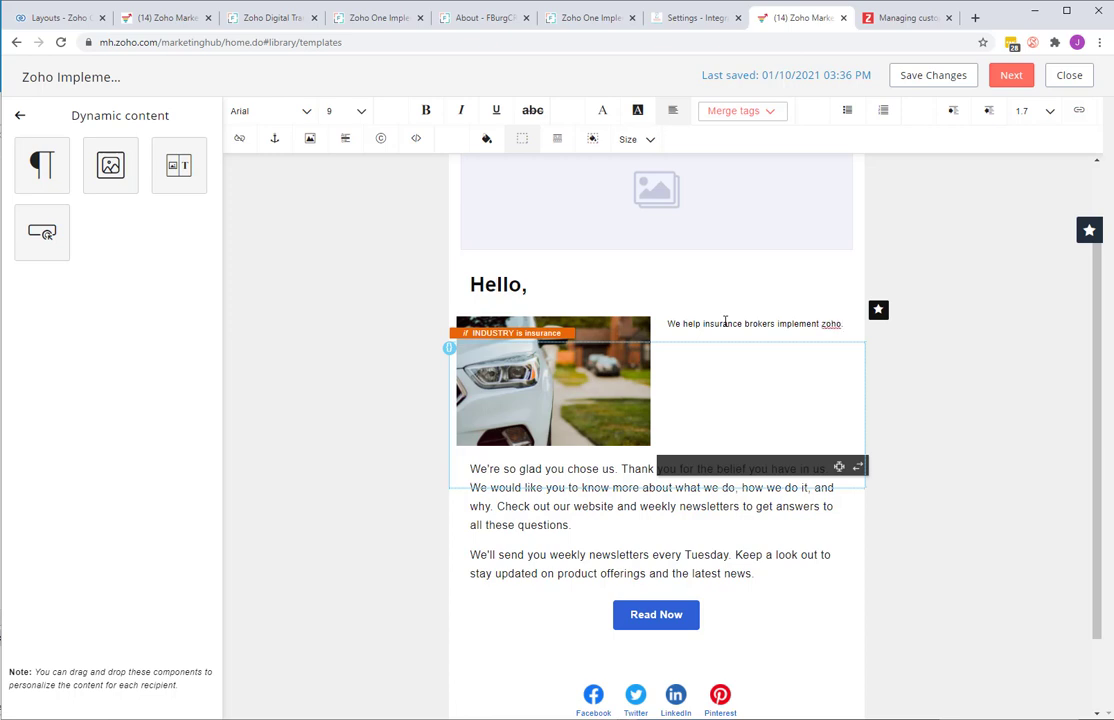
{"action": "type", "text": "Our past insurance really like our open en"}
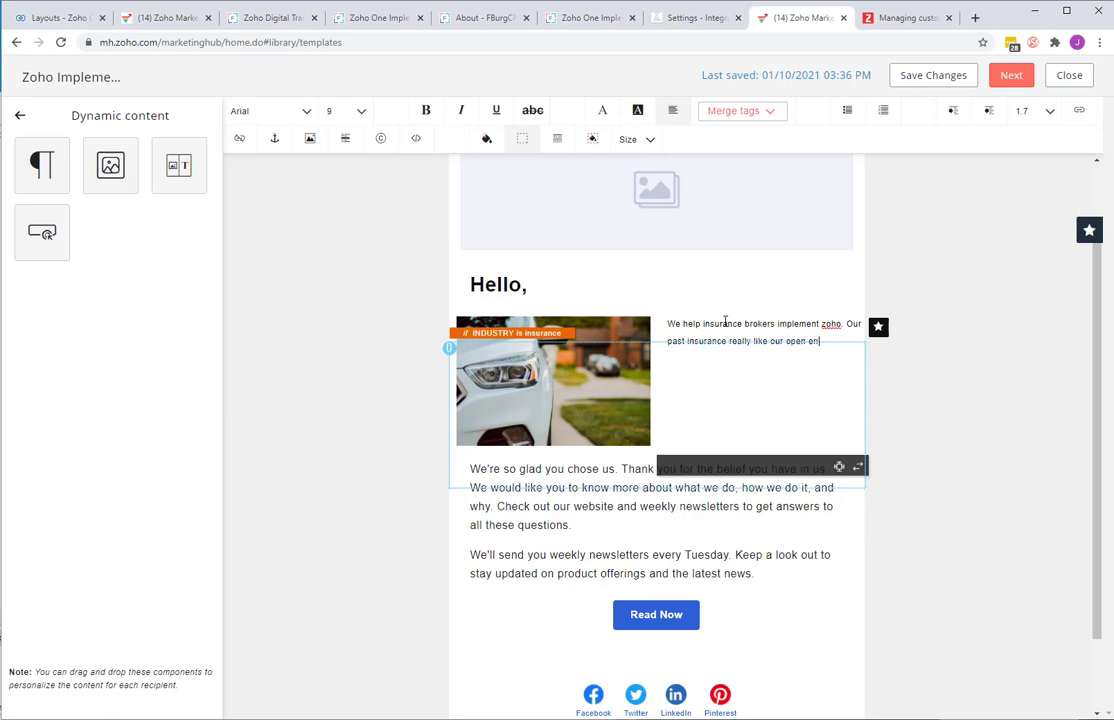
{"action": "type", "text": "lment"}
{"action": "key", "text": "Return"}
{"action": "type", "text": "Zoho Desk"}
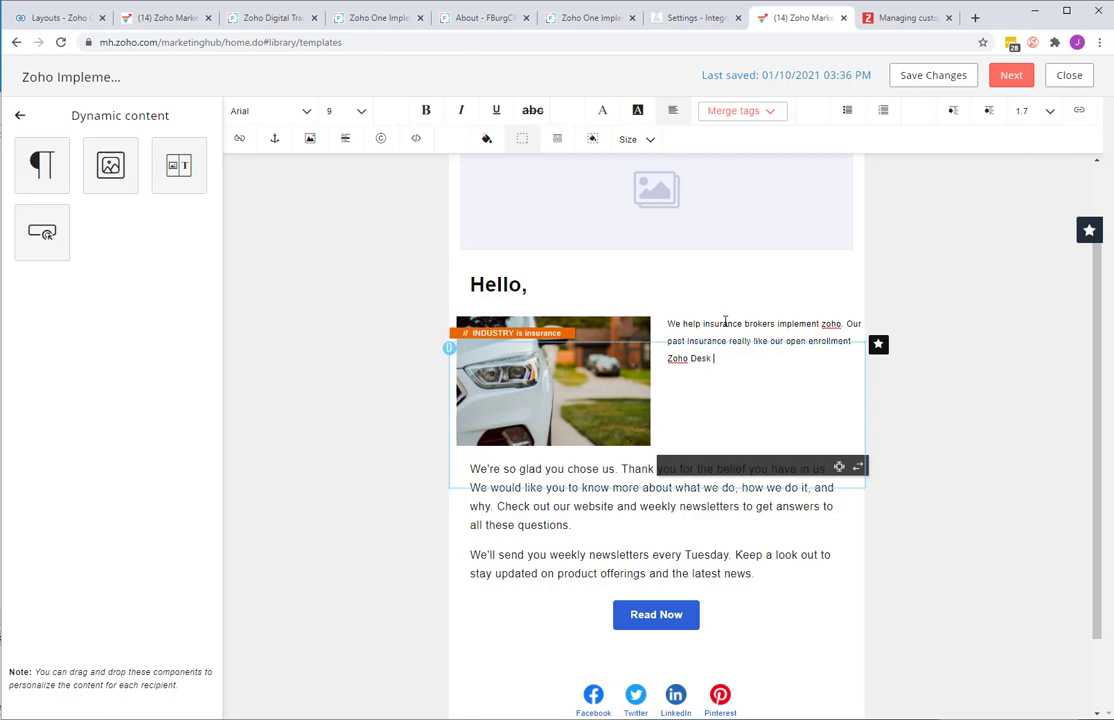
{"action": "type", "text": " configurations."}
Add a second image-and-text dynamic block with the condition INDUSTRY is 'construction'.
{"action": "left_click", "coordinate": [183, 165]}
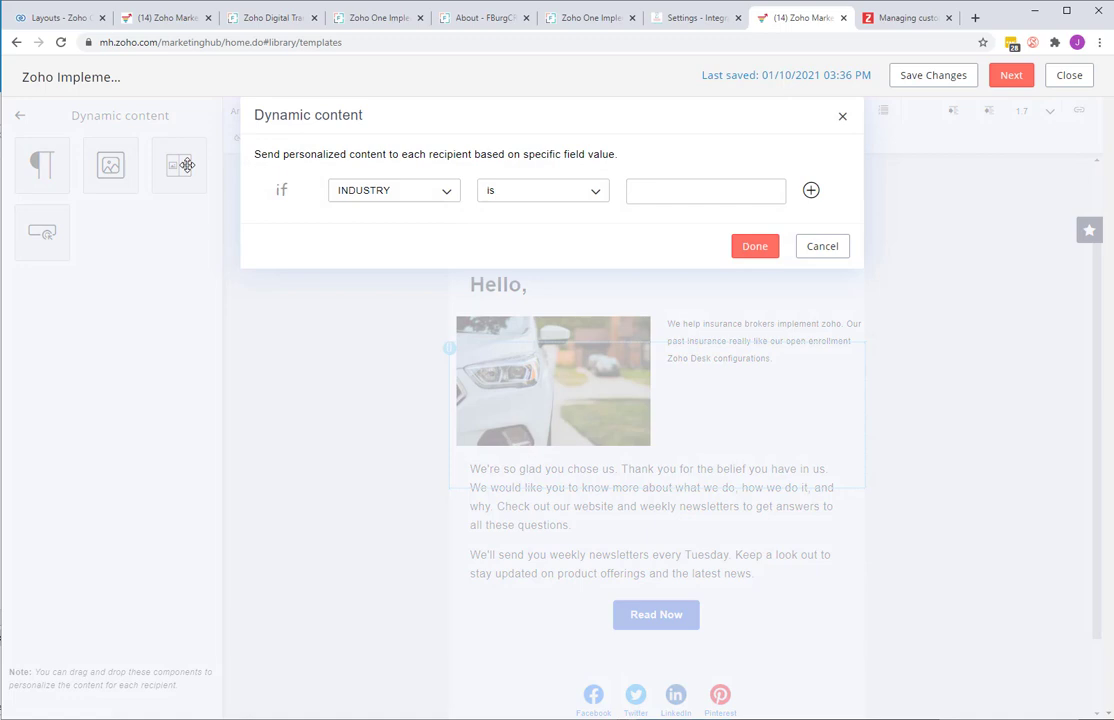
{"action": "left_click", "coordinate": [412, 196]}
{"action": "left_click", "coordinate": [410, 196]}
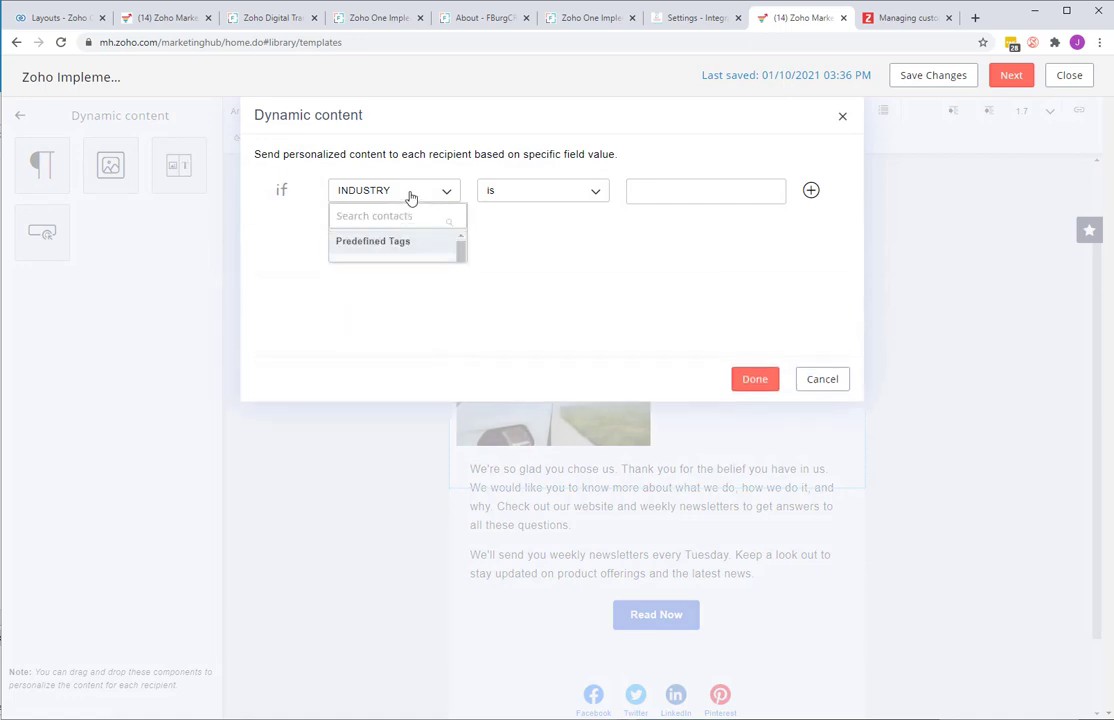
{"action": "left_click", "coordinate": [654, 190]}
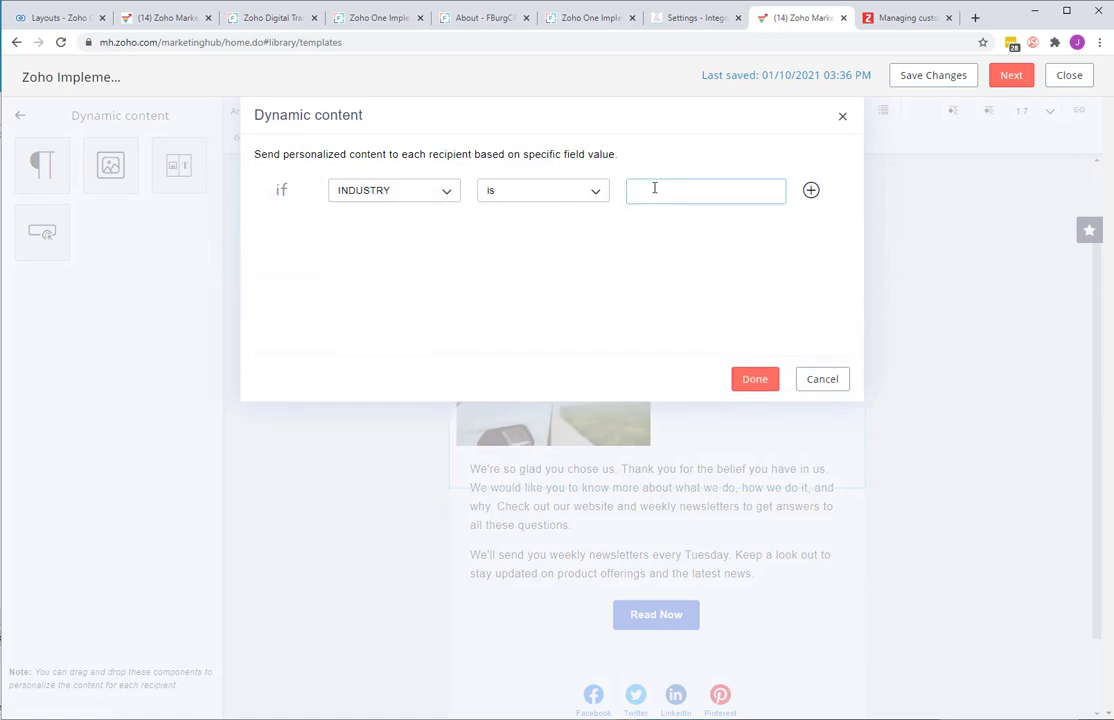
{"action": "type", "text": "construction"}
Confirm the construction condition and put a construction-site photo in the new block.
{"action": "left_click", "coordinate": [757, 383]}
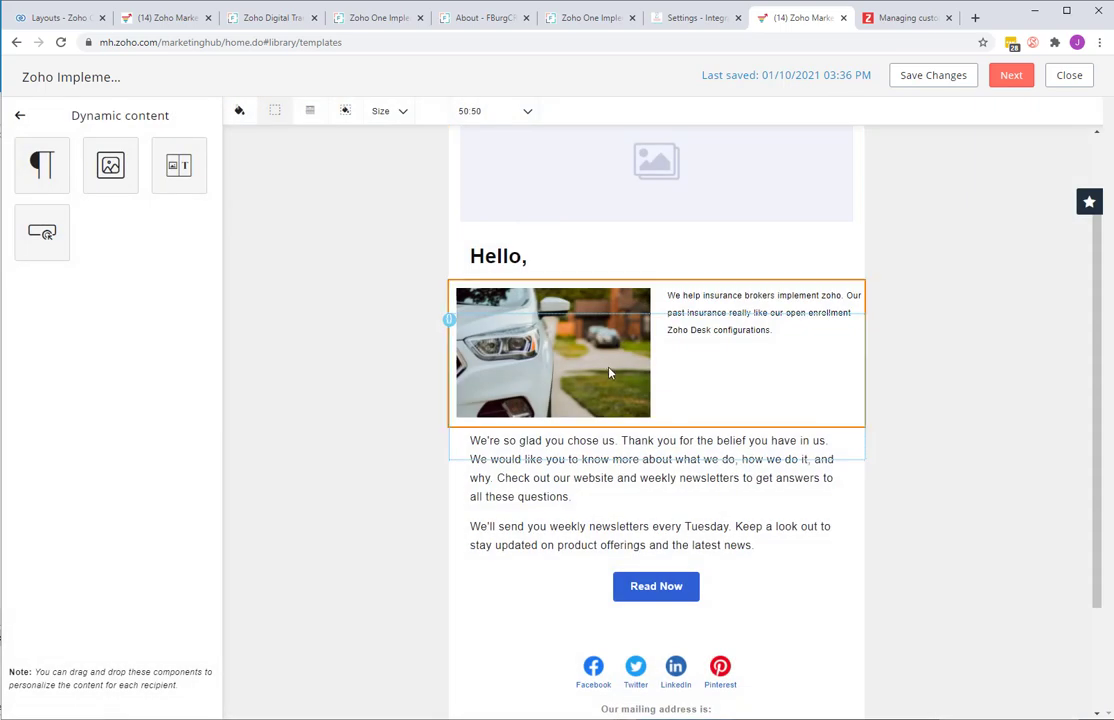
{"action": "scroll", "coordinate": [640, 450], "scroll_direction": "down", "scroll_amount": 3}
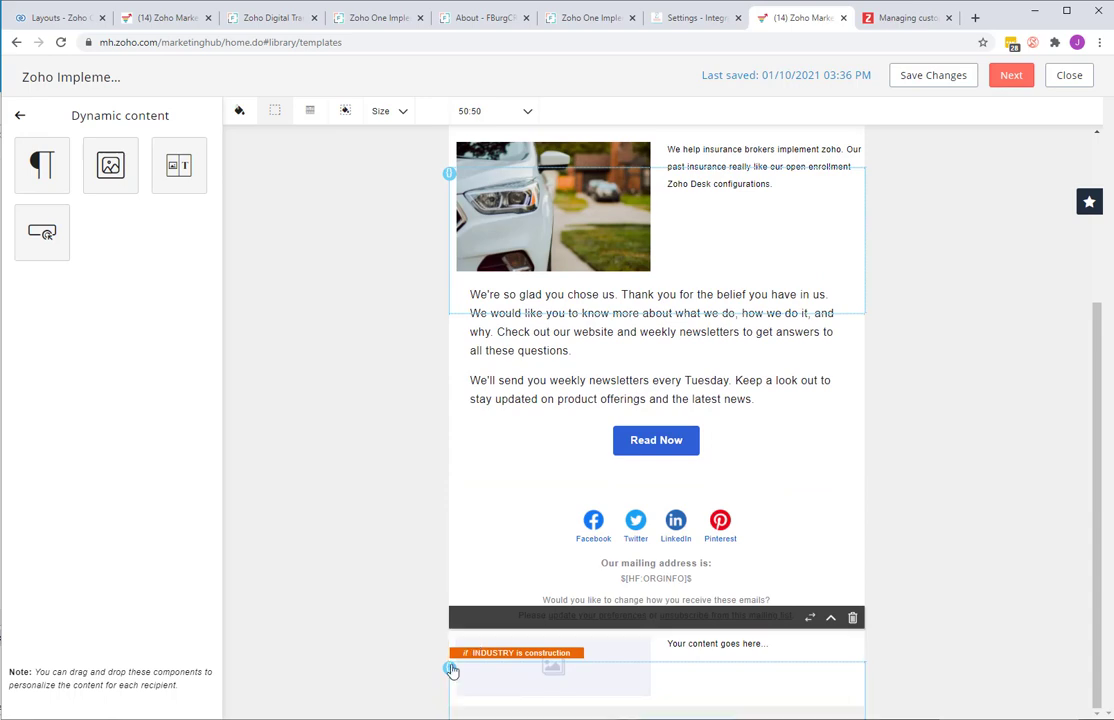
{"action": "left_click", "coordinate": [475, 650]}
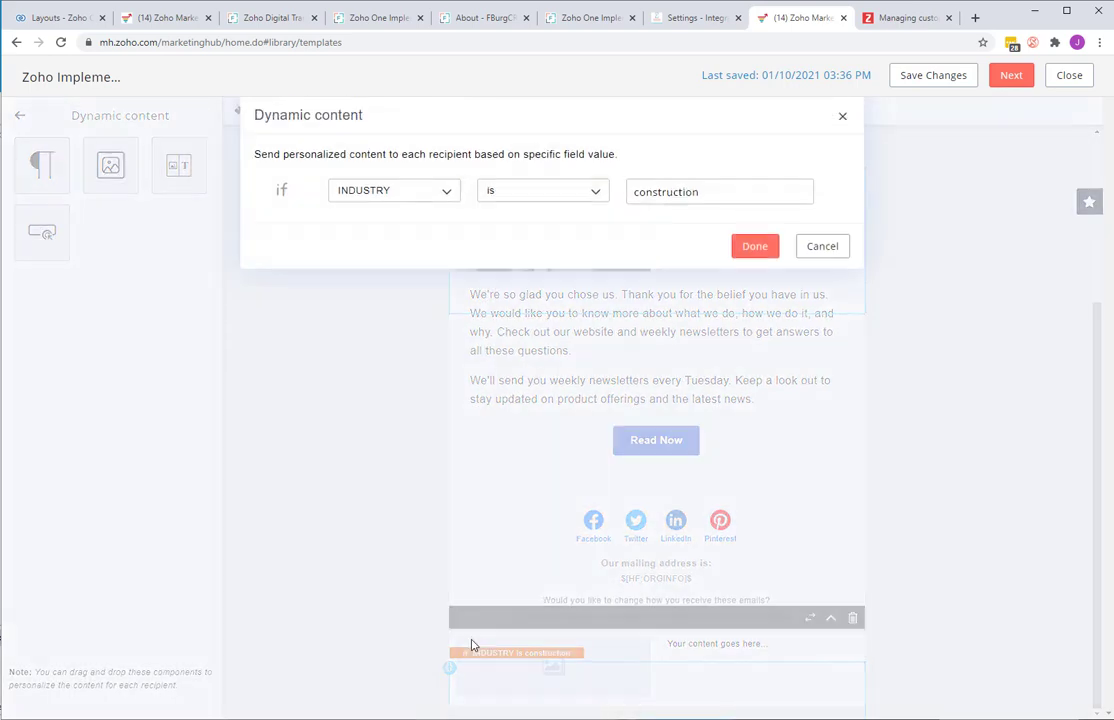
{"action": "left_click", "coordinate": [820, 247]}
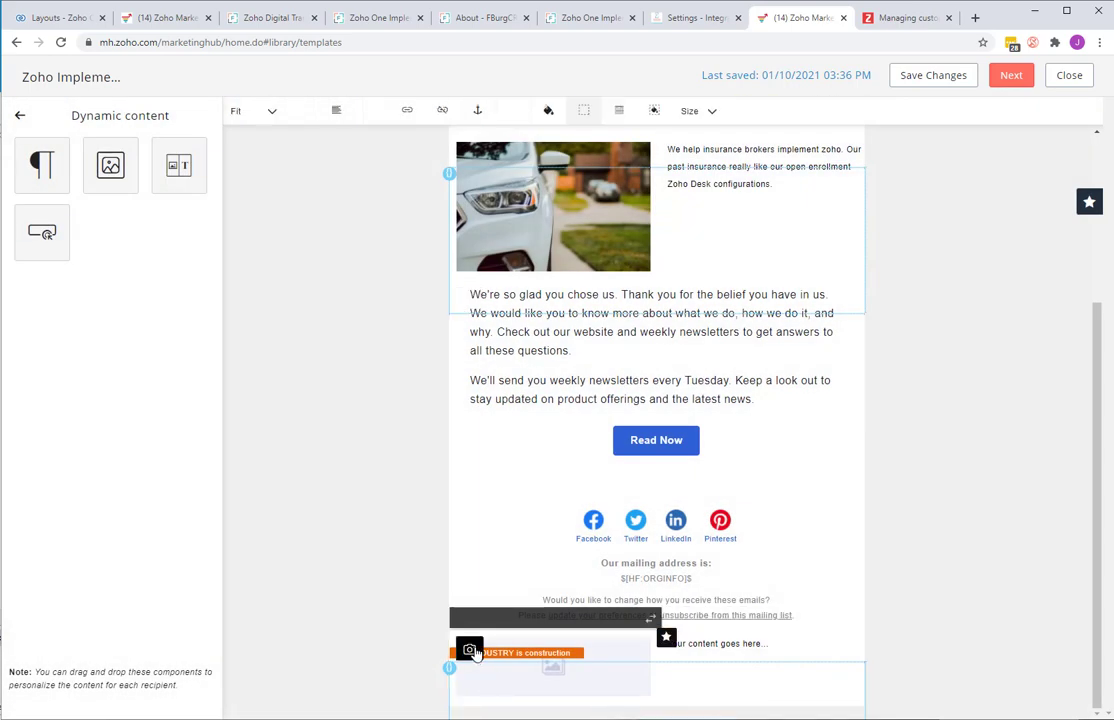
{"action": "left_click", "coordinate": [466, 652]}
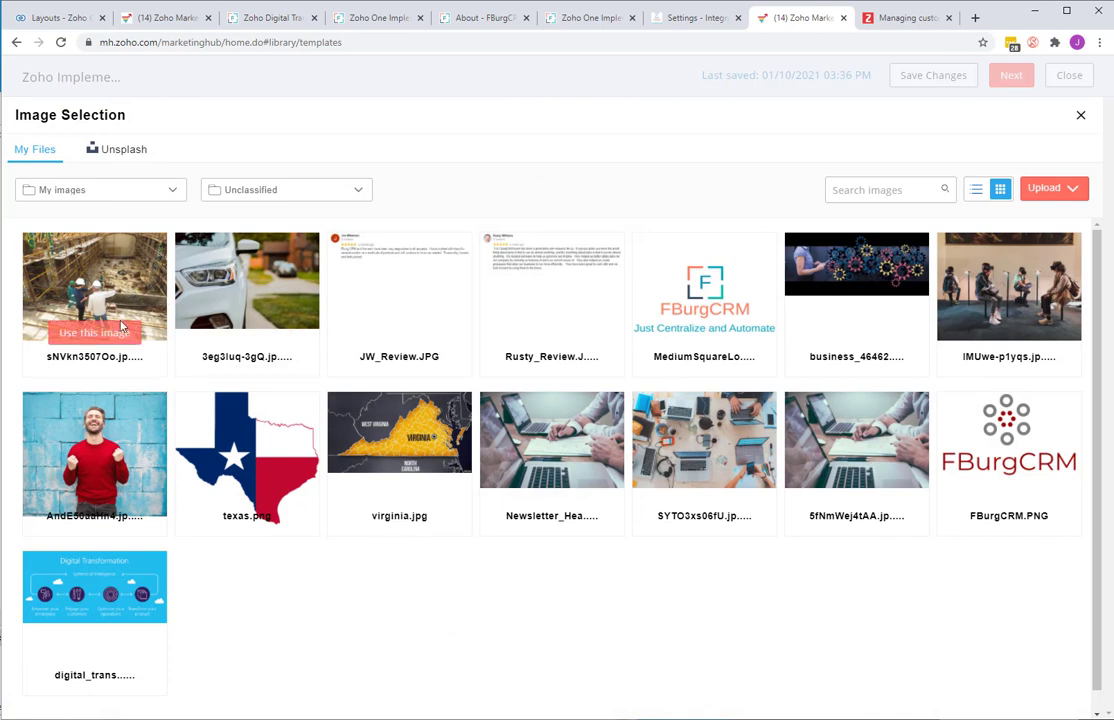
{"action": "left_click", "coordinate": [83, 290]}
{"action": "scroll", "coordinate": [660, 500], "scroll_direction": "down", "scroll_amount": 1}
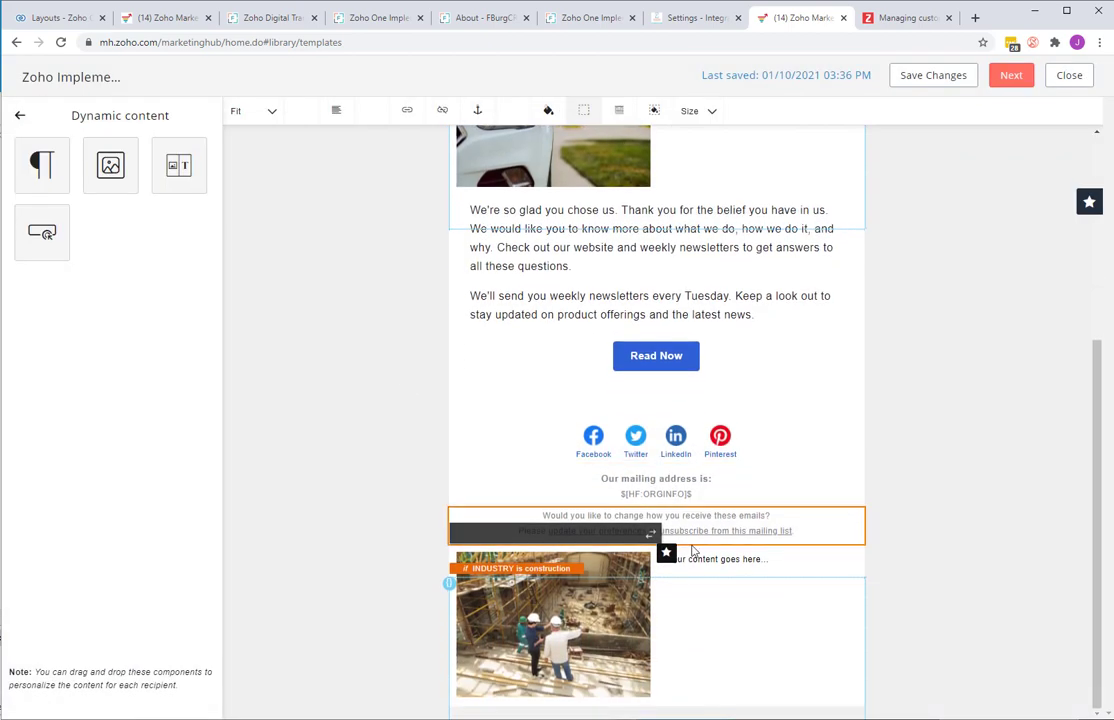
{"action": "left_click", "coordinate": [731, 560]}
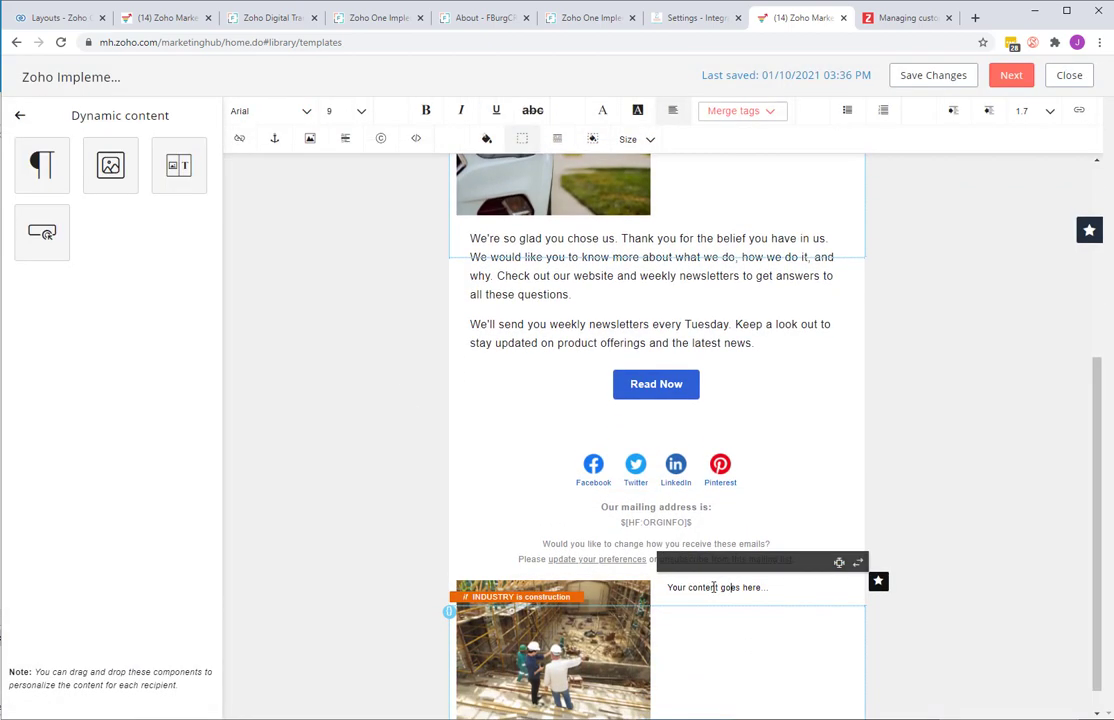
Replace the placeholder with text about building custom Zoho Creator apps for construction industry clients.
{"action": "triple_click", "coordinate": [713, 587]}
{"action": "type", "text": "We can help with your Zoho implemena"}
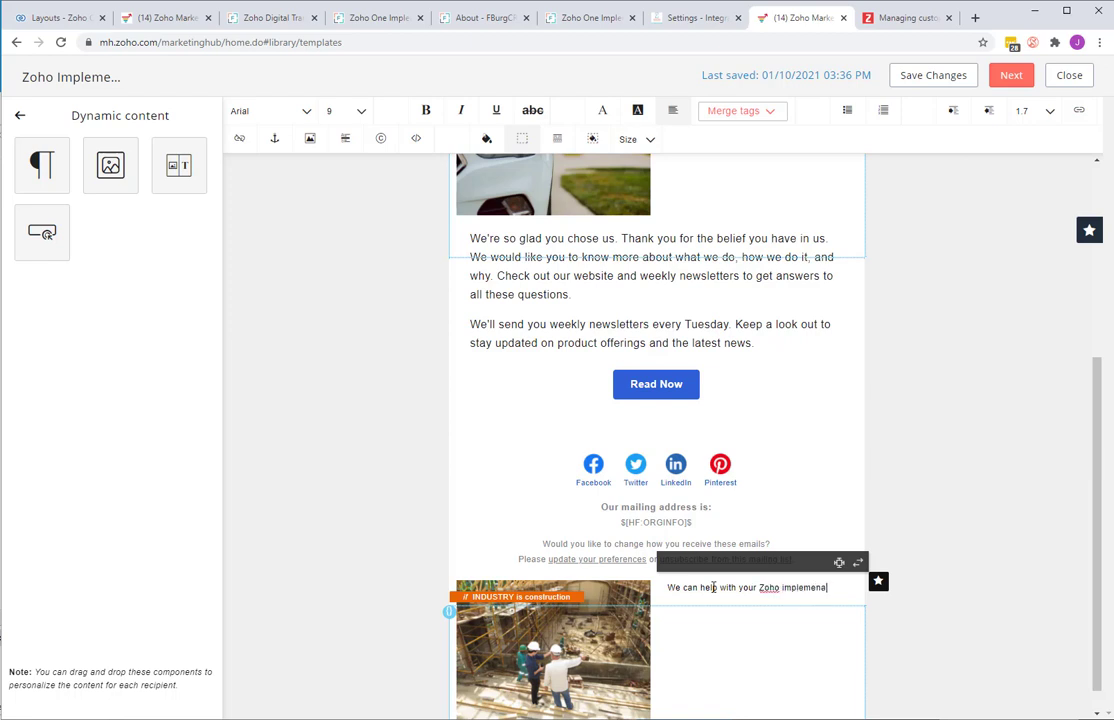
{"action": "type", "text": "."}
{"action": "right_click", "coordinate": [792, 587]}
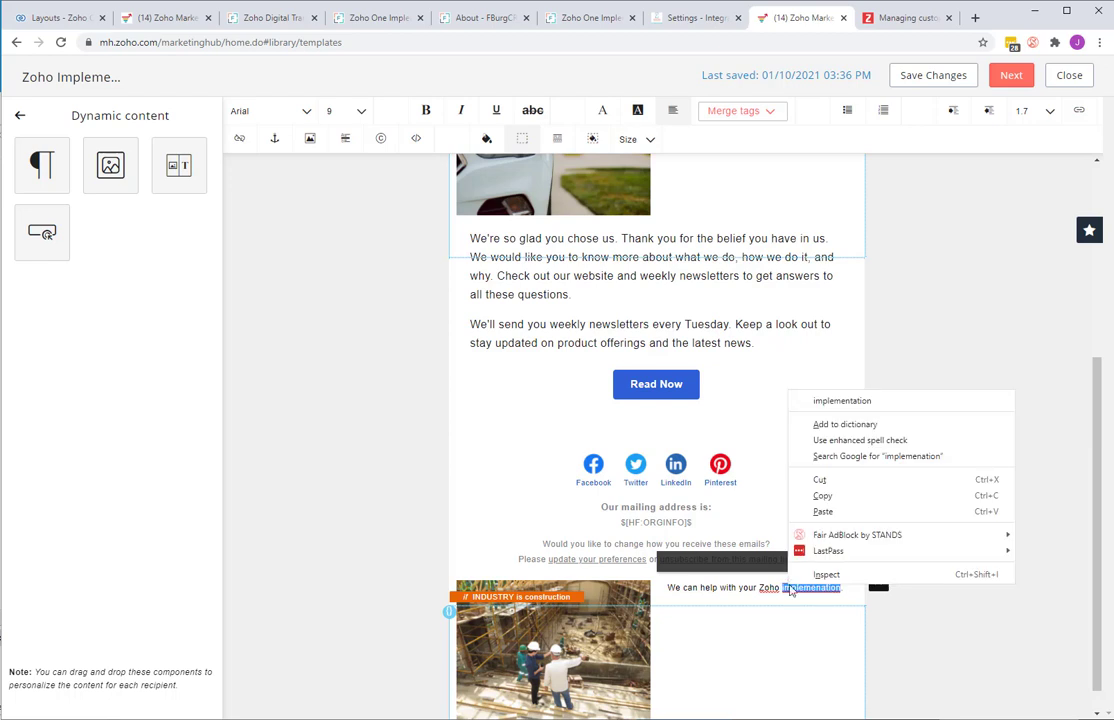
{"action": "left_click", "coordinate": [845, 400]}
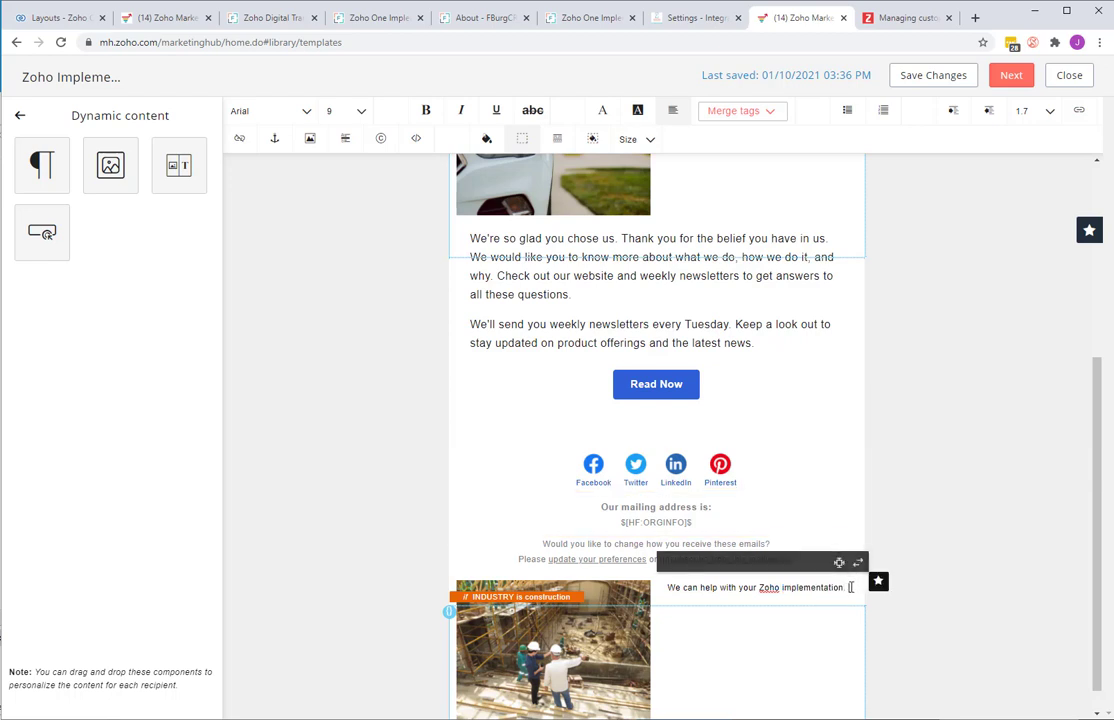
{"action": "type", "text": "We ahve u"}
{"action": "right_click", "coordinate": [674, 604]}
{"action": "left_click", "coordinate": [708, 416]}
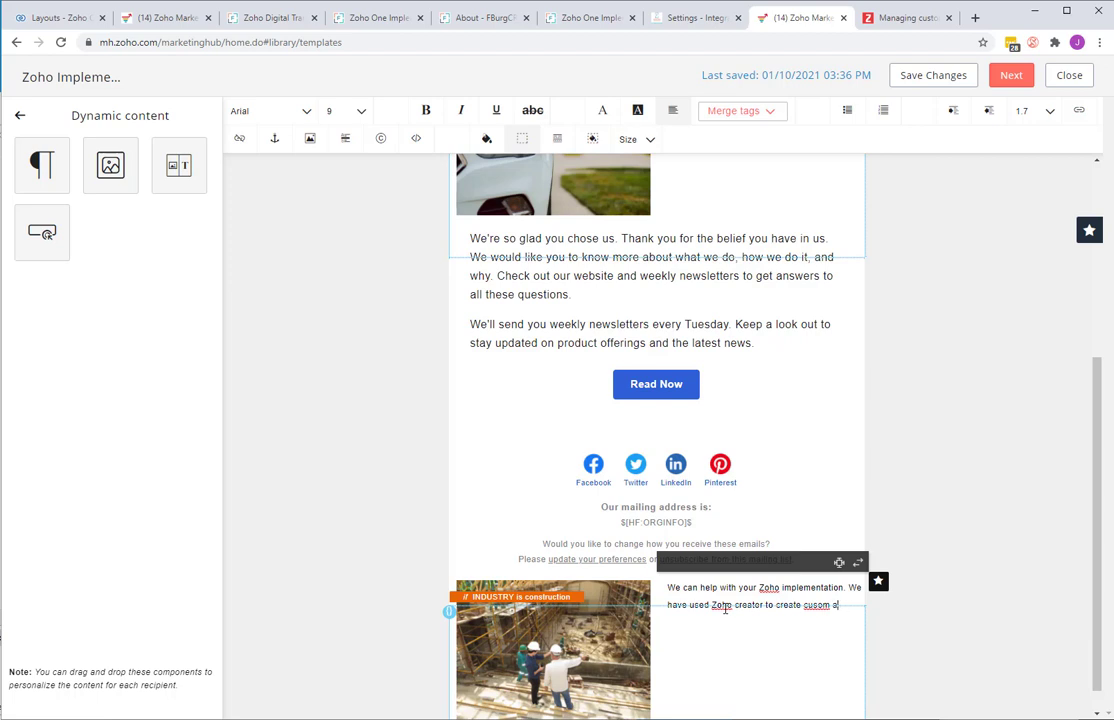
{"action": "key", "text": "BackSpace"}
{"action": "key", "text": "BackSpace"}
{"action": "key", "text": "BackSpace"}
{"action": "key", "text": "BackSpace"}
{"action": "type", "text": "construction clients."}
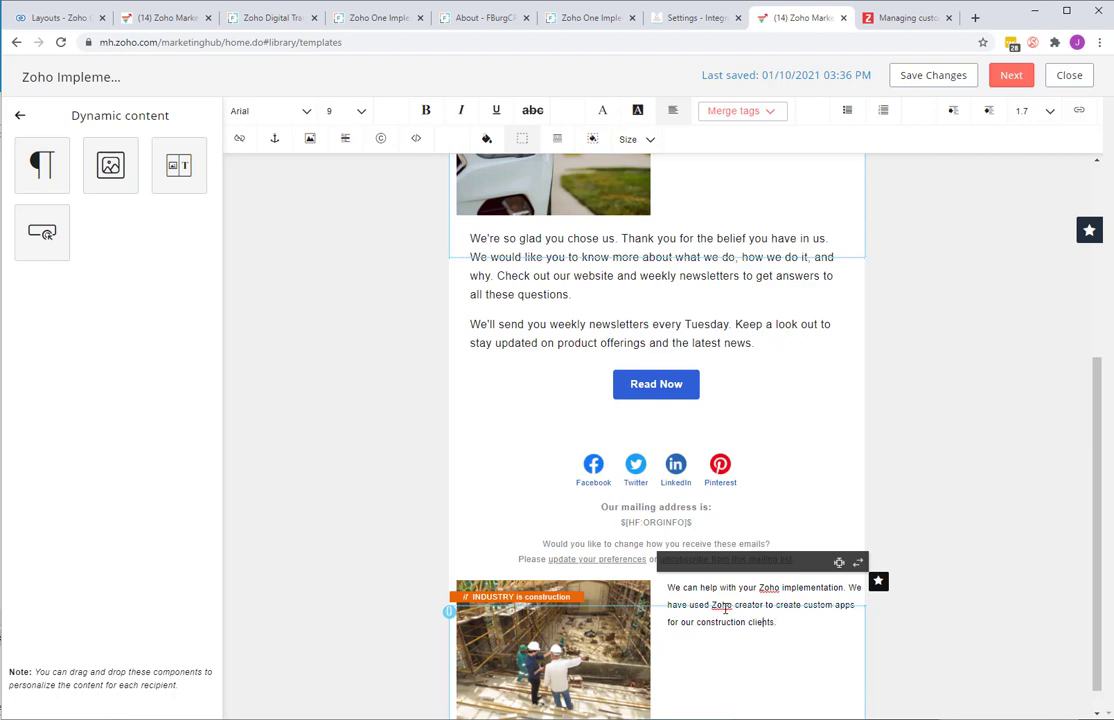
{"action": "type", "text": "industry based"}
{"action": "left_click", "coordinate": [848, 623]}
Move the construction block up step by step until it sits under the insurance block.
{"action": "left_click", "coordinate": [770, 670]}
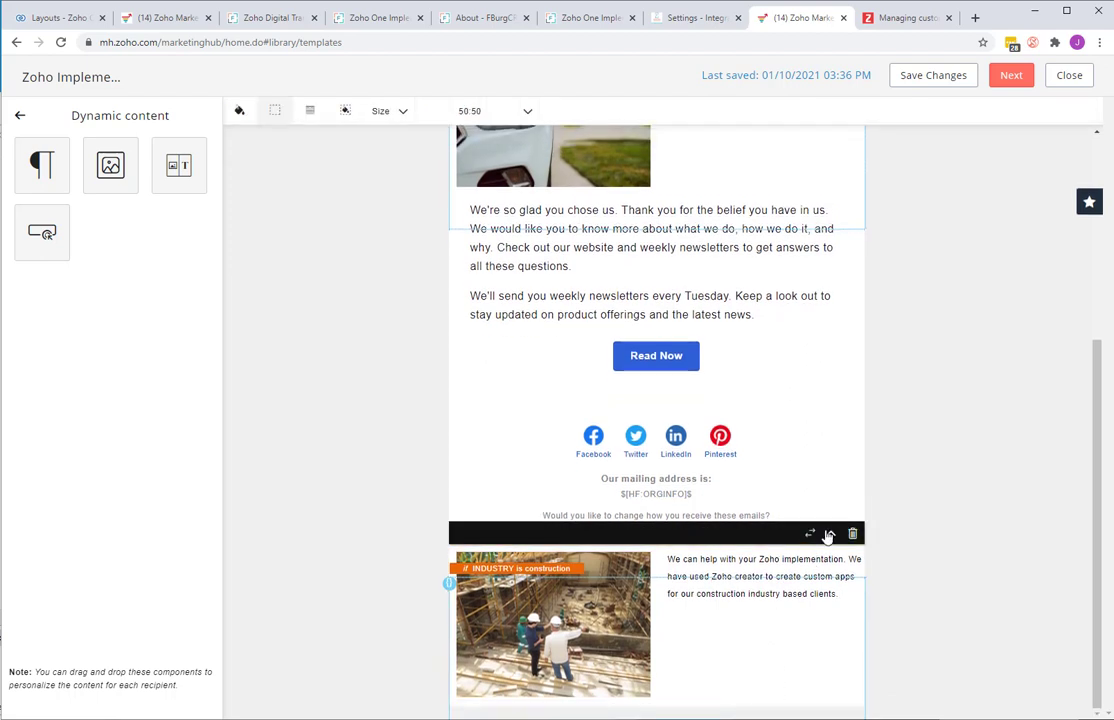
{"action": "left_click", "coordinate": [830, 535]}
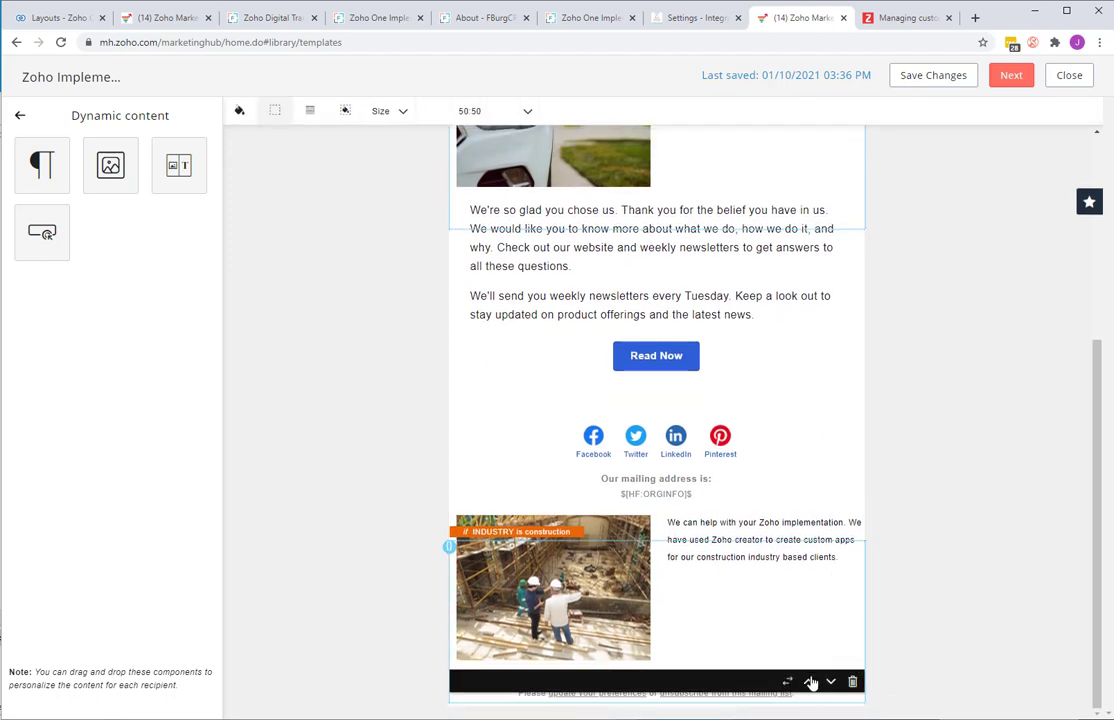
{"action": "left_click", "coordinate": [810, 680]}
{"action": "left_click", "coordinate": [810, 637]}
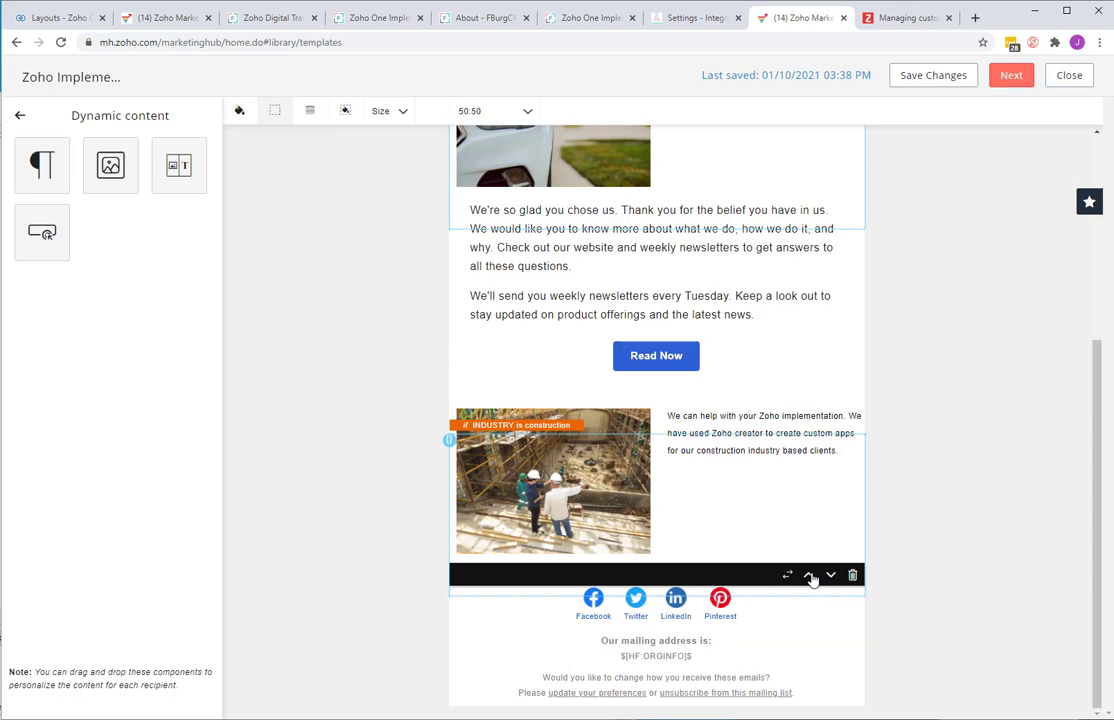
{"action": "left_click", "coordinate": [809, 574]}
{"action": "left_click", "coordinate": [809, 556]}
{"action": "left_click", "coordinate": [808, 505]}
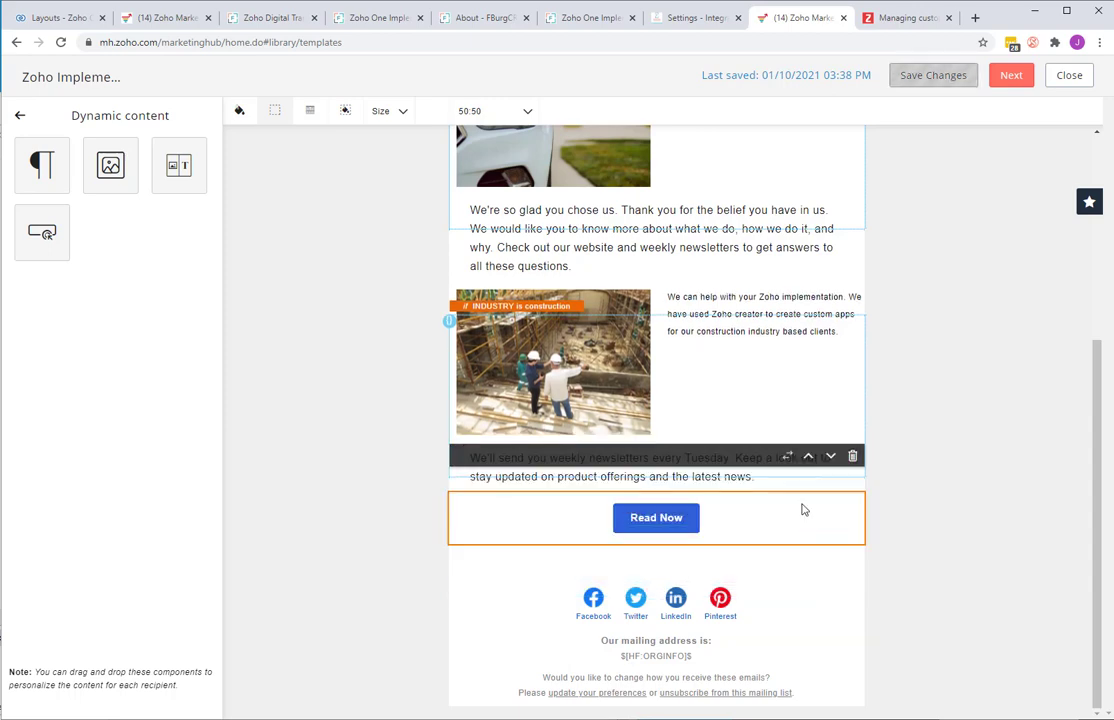
{"action": "left_click", "coordinate": [807, 456]}
{"action": "scroll", "coordinate": [553, 277], "scroll_direction": "up", "scroll_amount": 5}
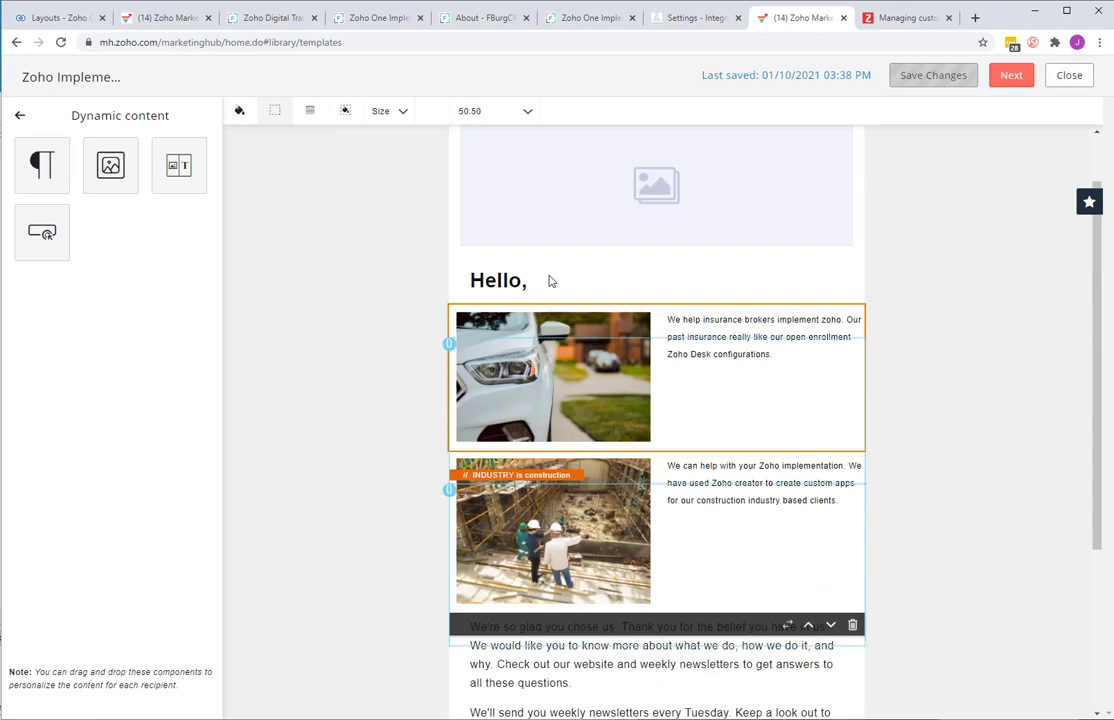
Replace the header logo with the FBurgCRM logo at Small size.
{"action": "left_click", "coordinate": [510, 170]}
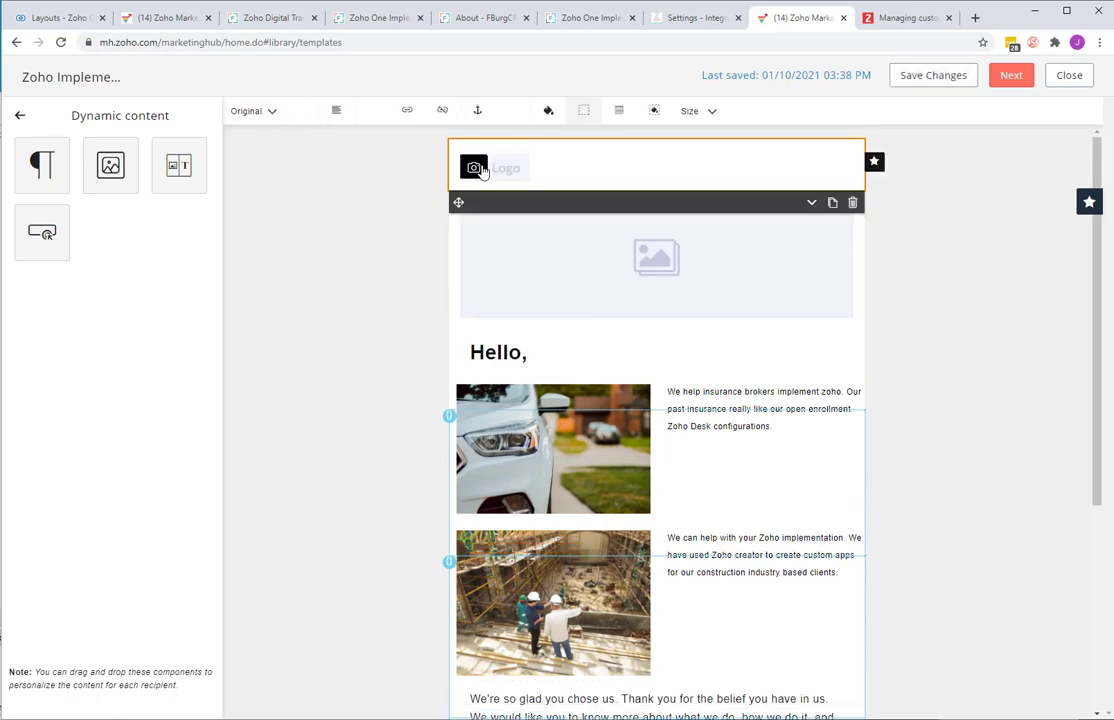
{"action": "left_click", "coordinate": [473, 167]}
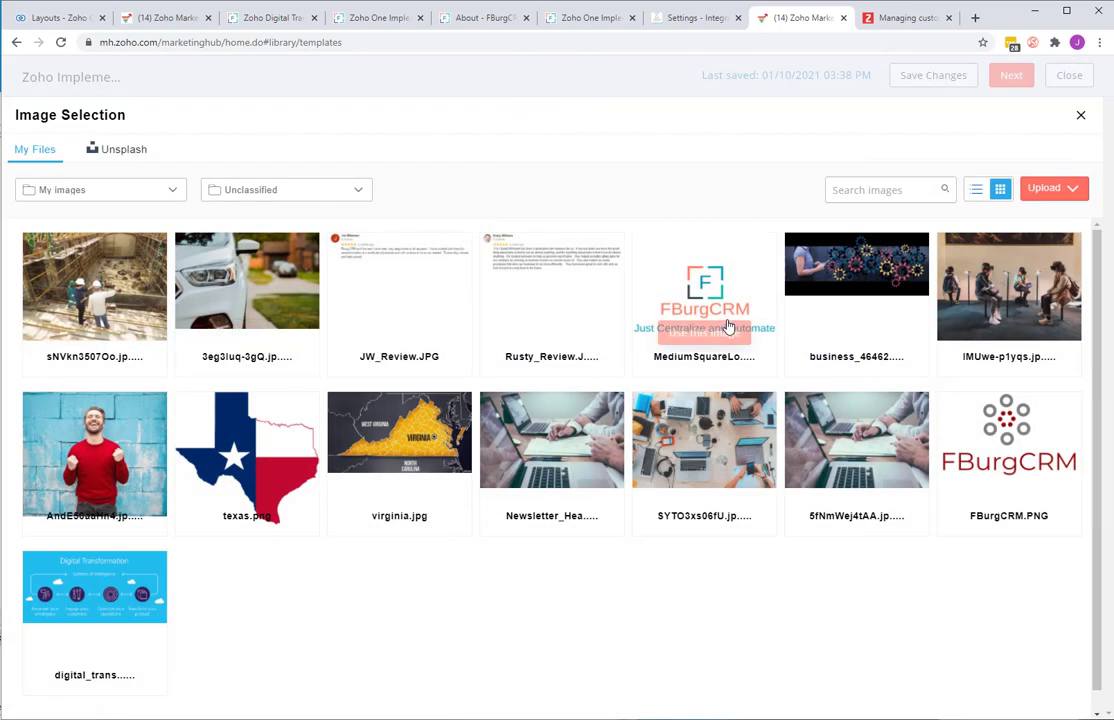
{"action": "left_click", "coordinate": [715, 332]}
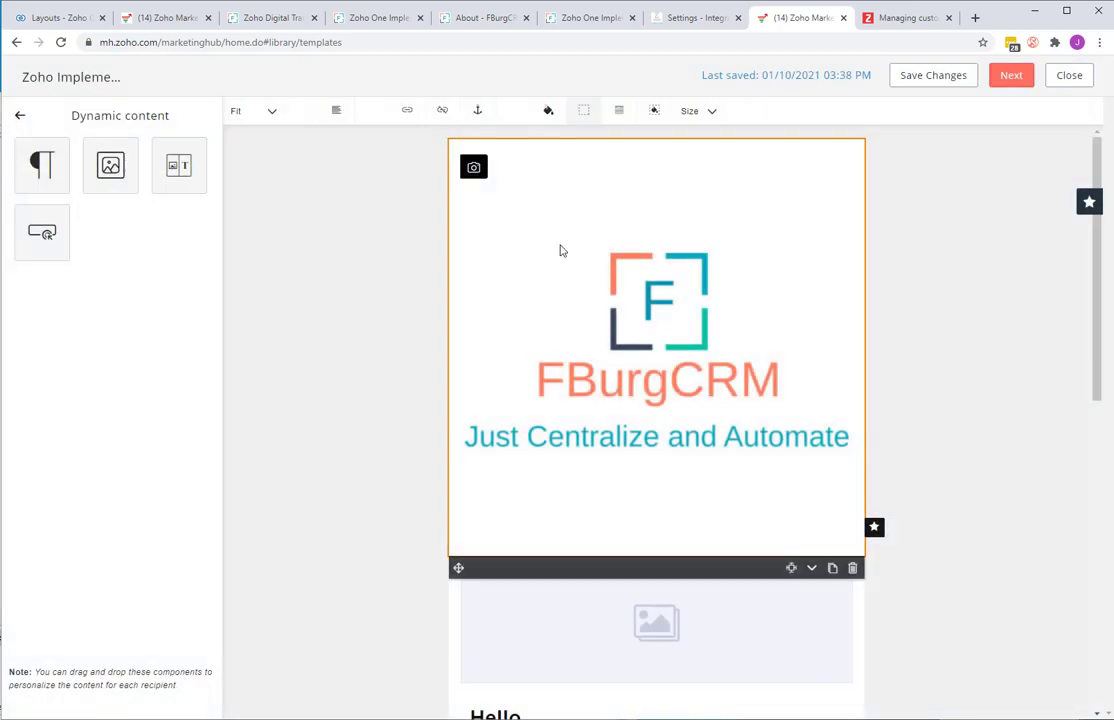
{"action": "left_click", "coordinate": [268, 111]}
{"action": "left_click", "coordinate": [255, 215]}
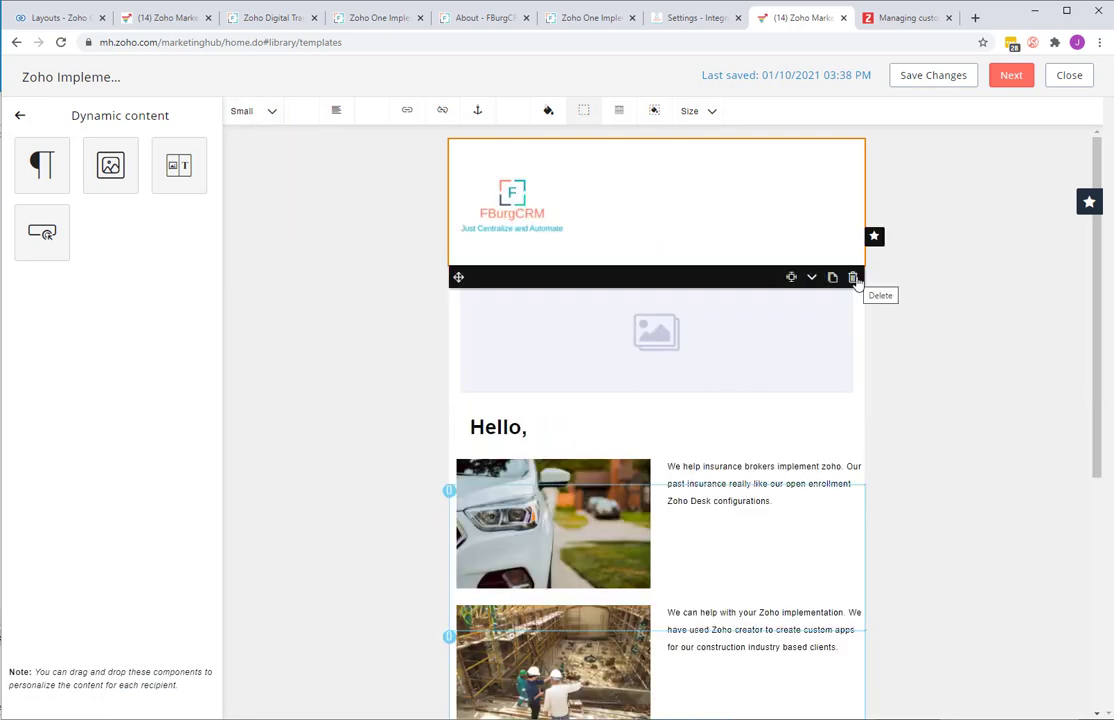
Delete the empty image placeholder beneath the logo, keeping the logo itself.
{"action": "left_click", "coordinate": [853, 278]}
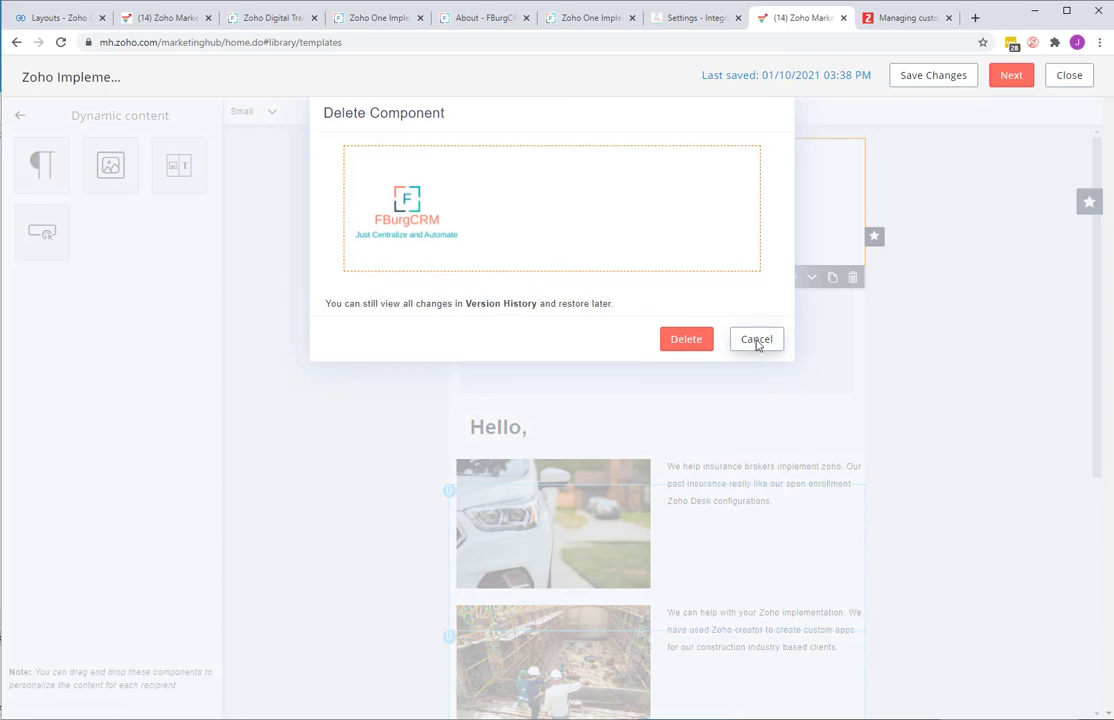
{"action": "left_click", "coordinate": [757, 342]}
{"action": "left_click", "coordinate": [801, 378]}
{"action": "left_click", "coordinate": [853, 414]}
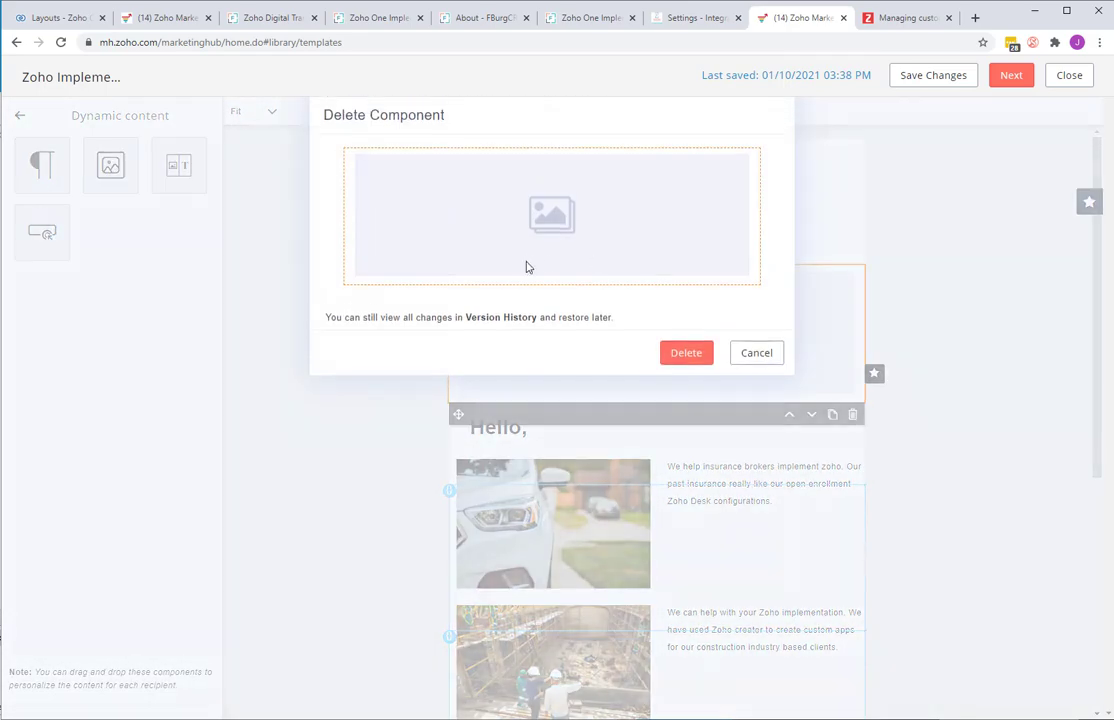
{"action": "left_click", "coordinate": [704, 356]}
Insert the contact's first name merge tag after 'Hello,' in the greeting.
{"action": "left_click", "coordinate": [546, 316]}
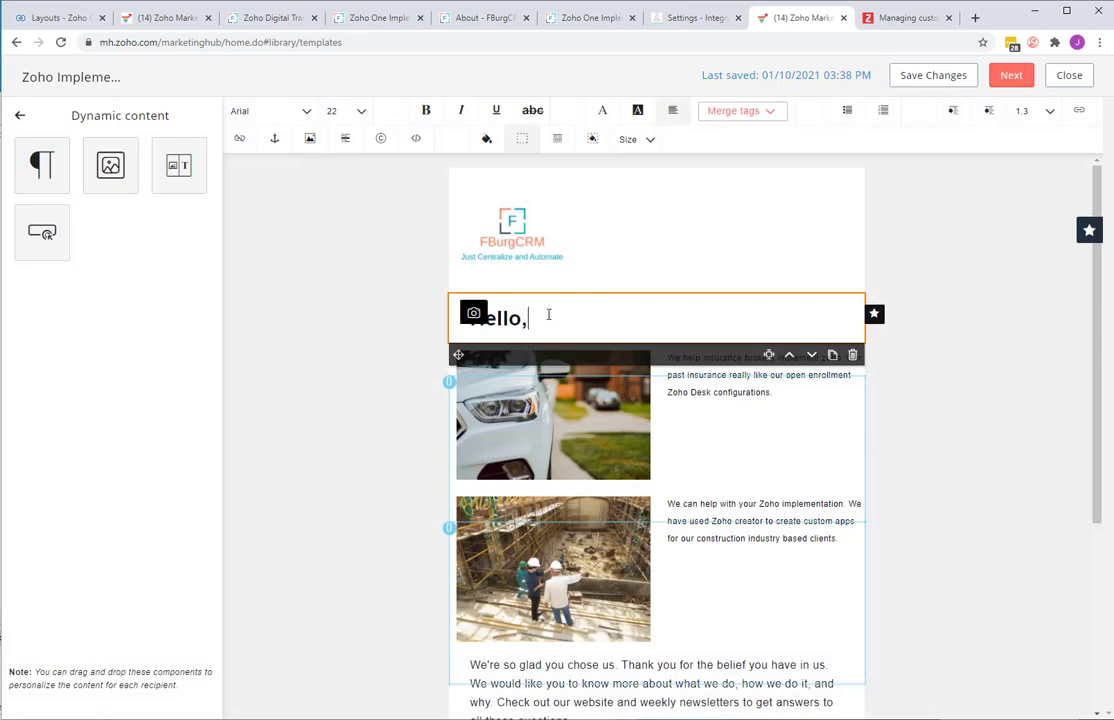
{"action": "left_click", "coordinate": [733, 111]}
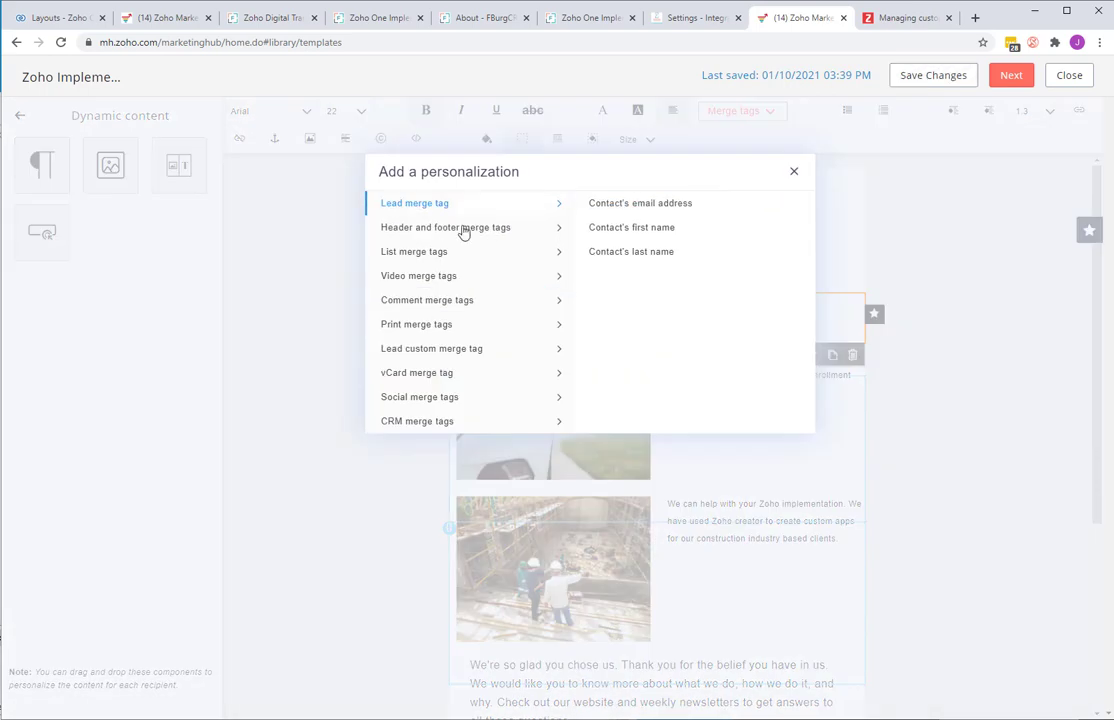
{"action": "left_click", "coordinate": [590, 228]}
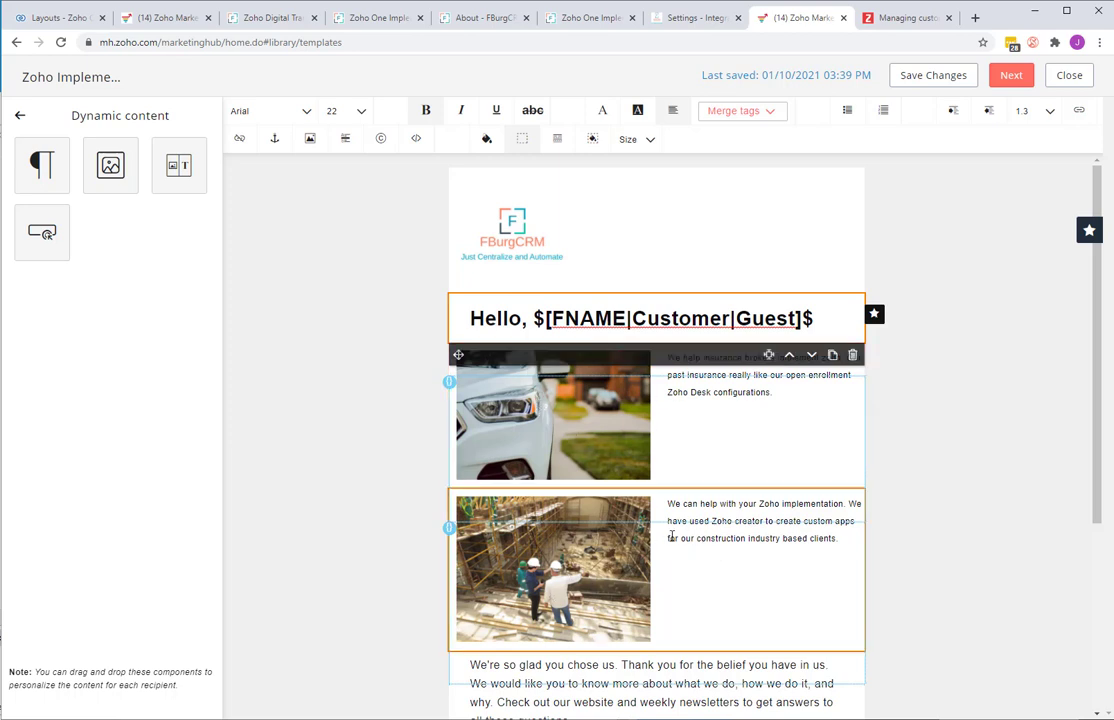
{"action": "scroll", "coordinate": [637, 487], "scroll_direction": "down", "scroll_amount": 5}
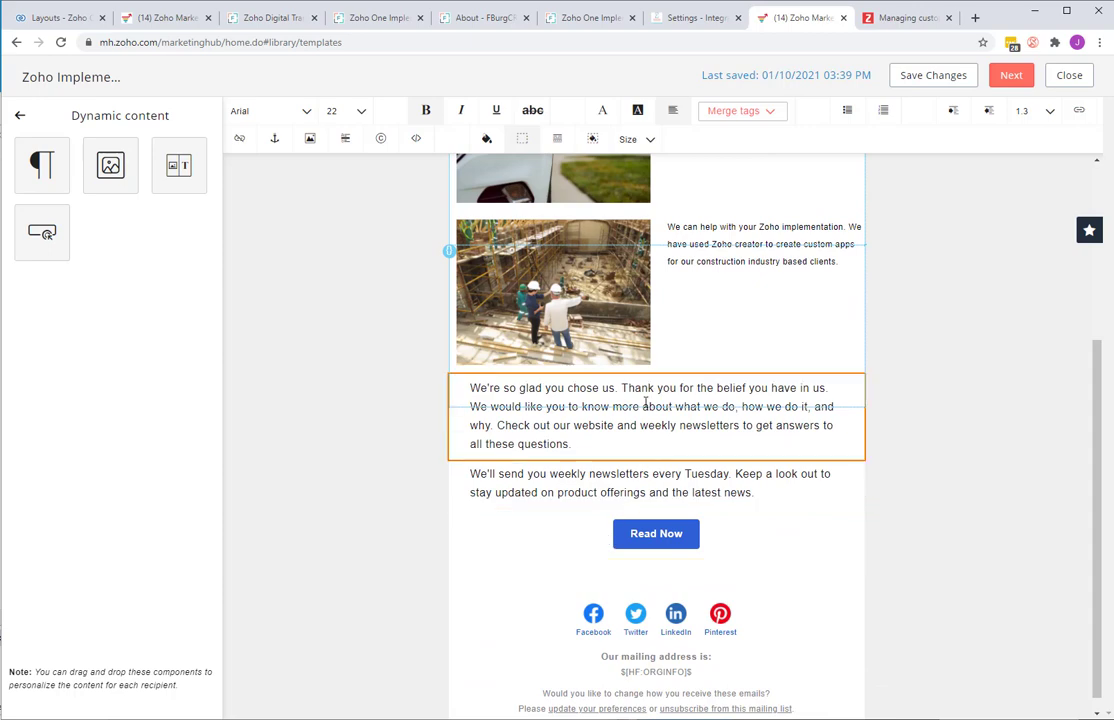
Delete the welcome paragraph and the weekly-newsletter paragraph.
{"action": "left_click", "coordinate": [642, 444]}
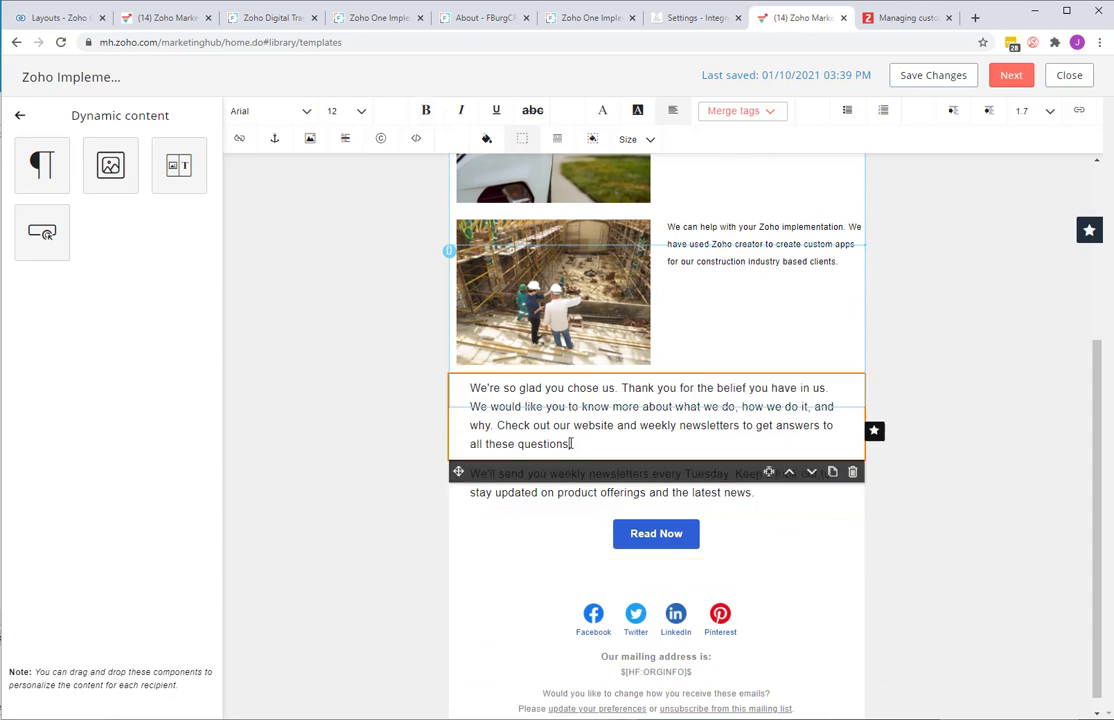
{"action": "left_click", "coordinate": [852, 471]}
{"action": "left_click", "coordinate": [682, 301]}
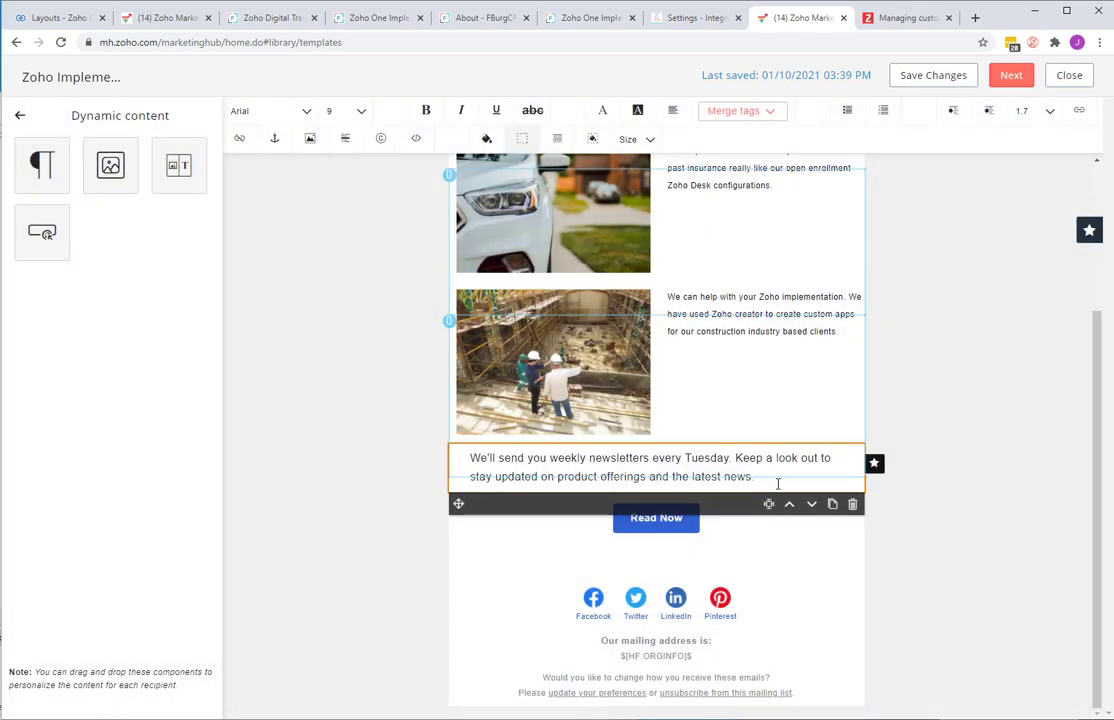
{"action": "left_click", "coordinate": [852, 504]}
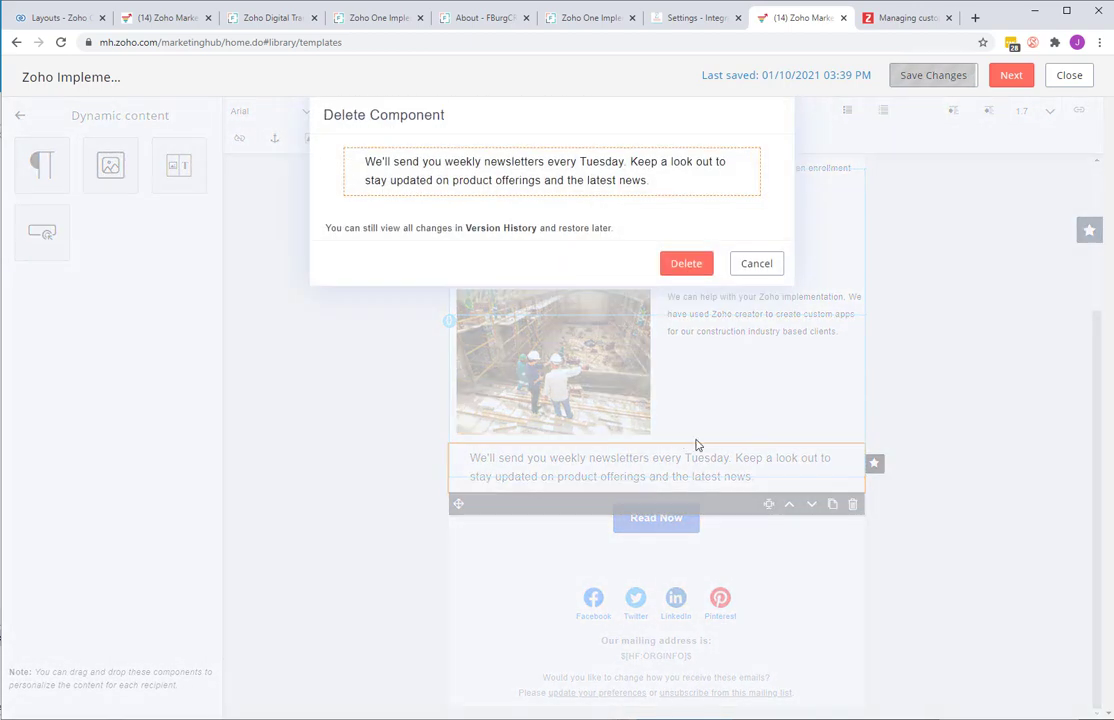
{"action": "left_click", "coordinate": [693, 267]}
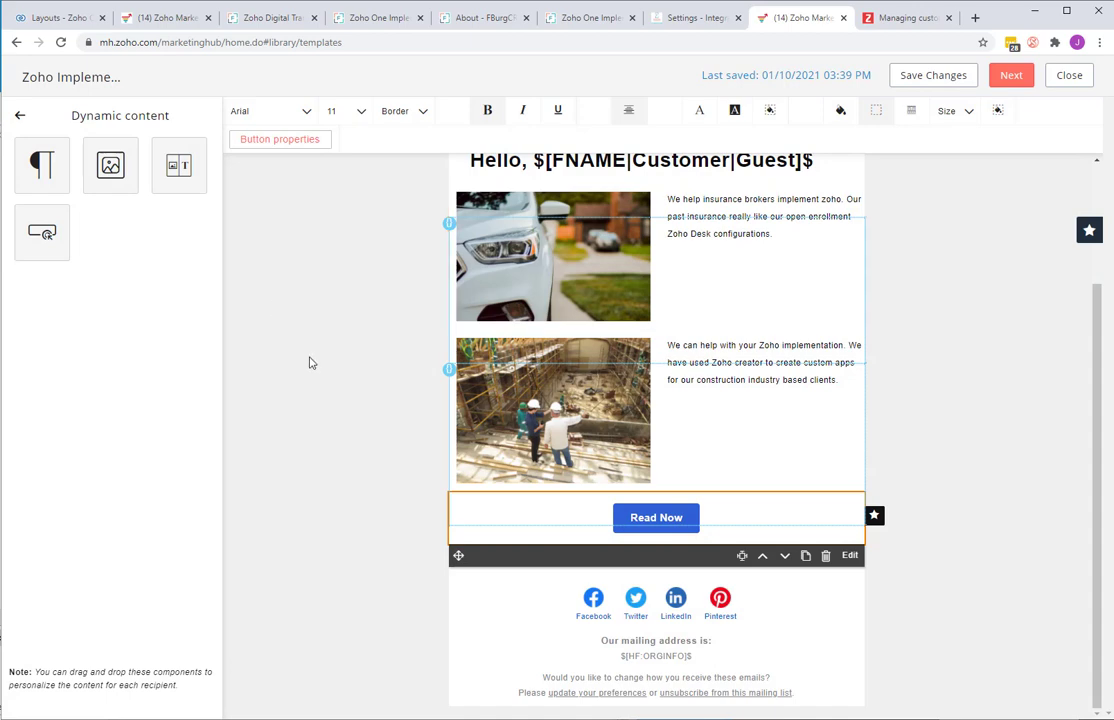
{"action": "left_click", "coordinate": [279, 139]}
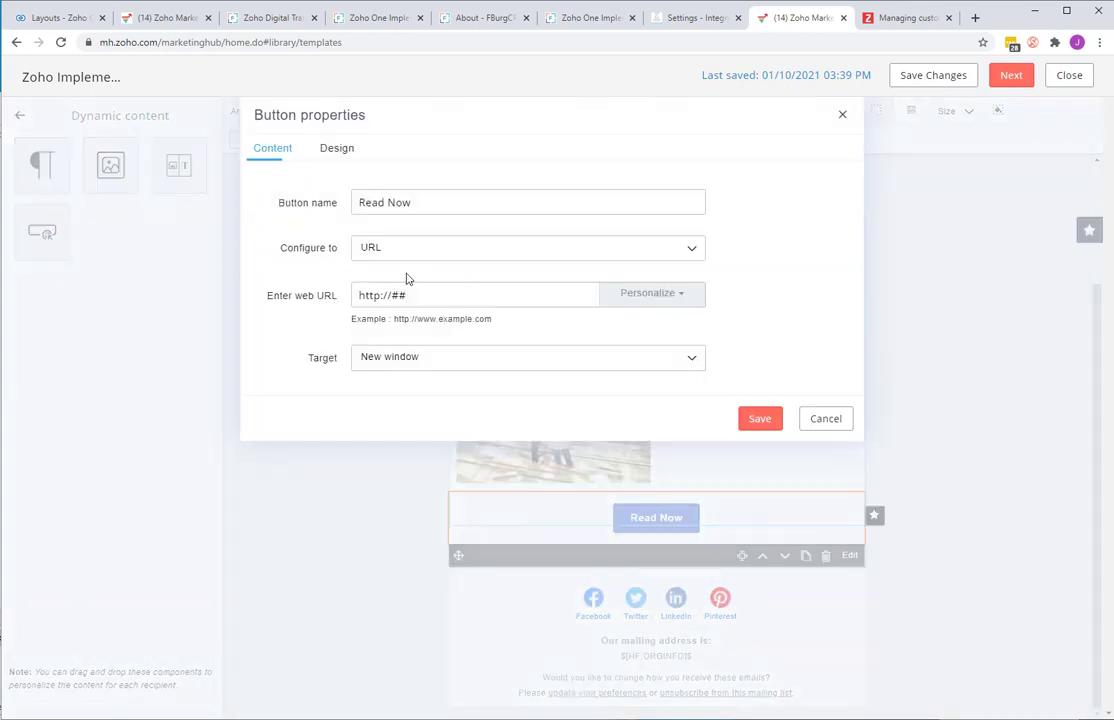
{"action": "left_click", "coordinate": [427, 296]}
{"action": "key", "text": "BackSpace"}
{"action": "key", "text": "BackSpace"}
{"action": "type", "text": "www,fburgcrm.com"}
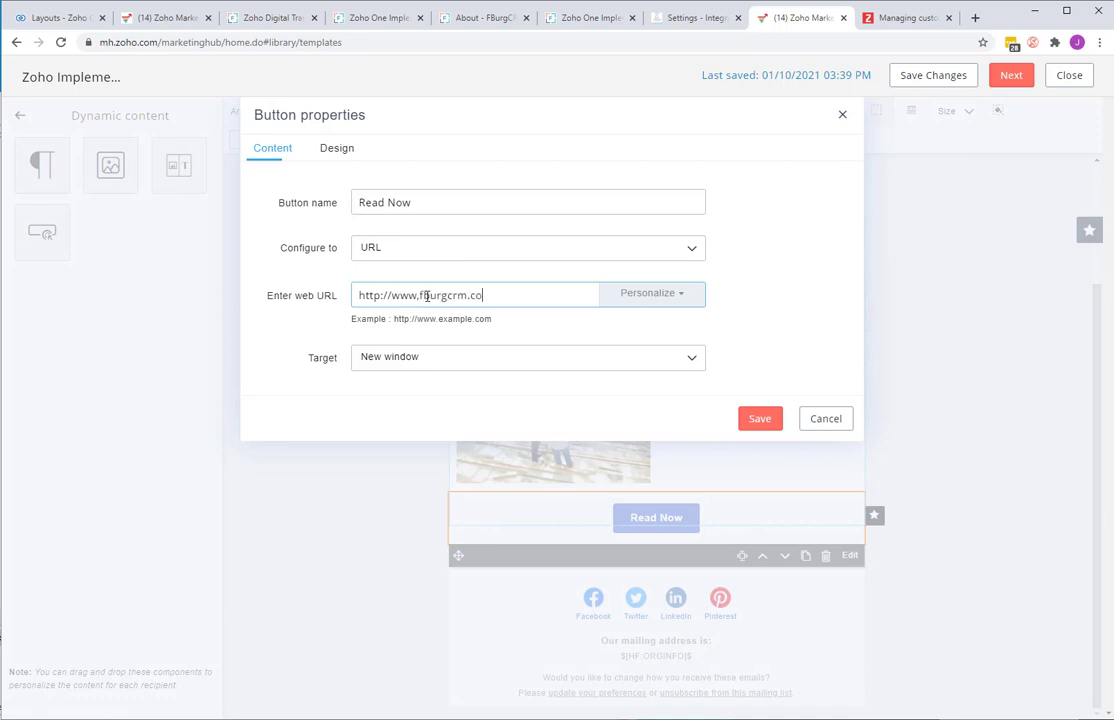
{"action": "left_click", "coordinate": [748, 420]}
{"action": "scroll", "coordinate": [348, 306], "scroll_direction": "up", "scroll_amount": 2}
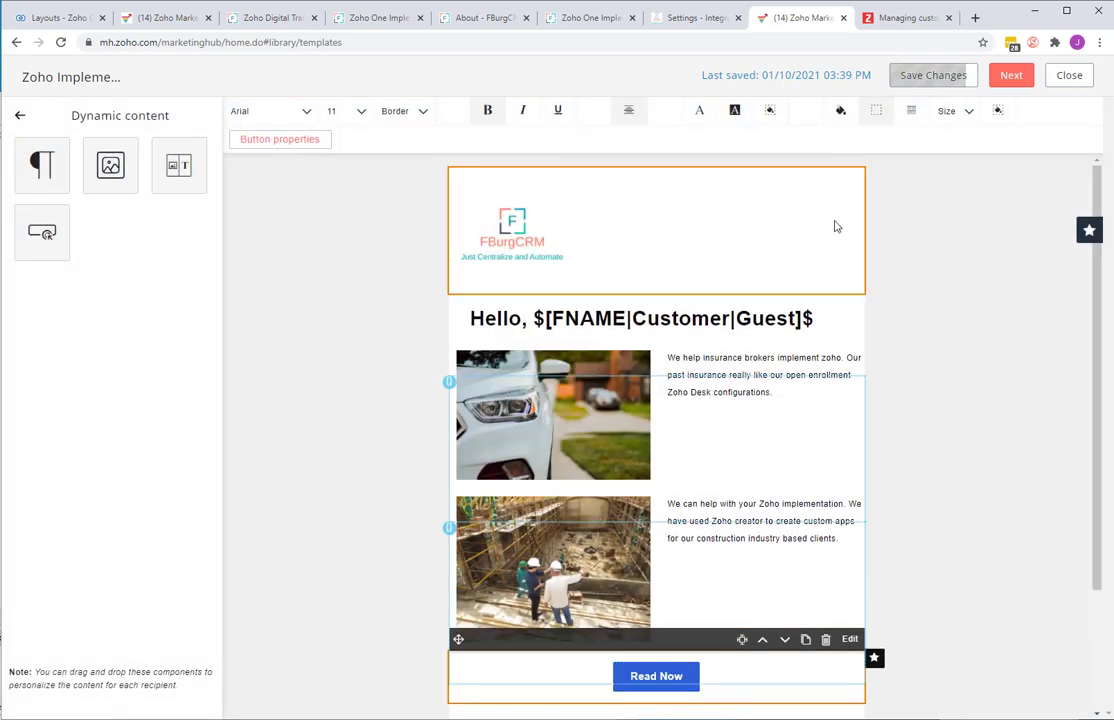